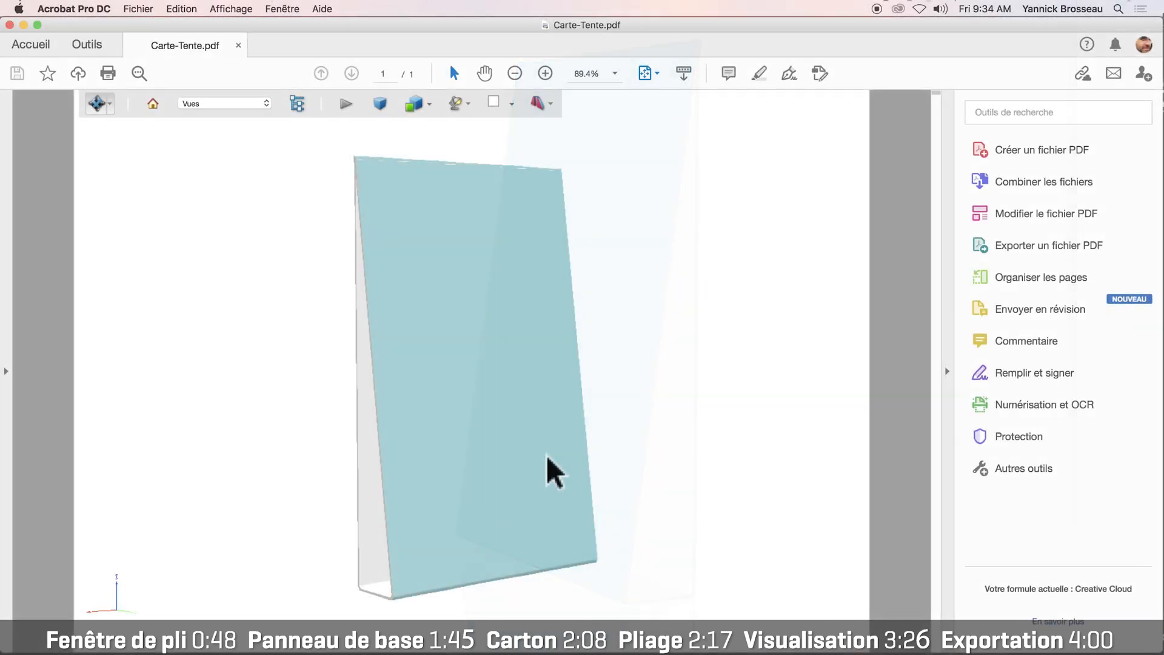
drag(547, 472, 286, 416)
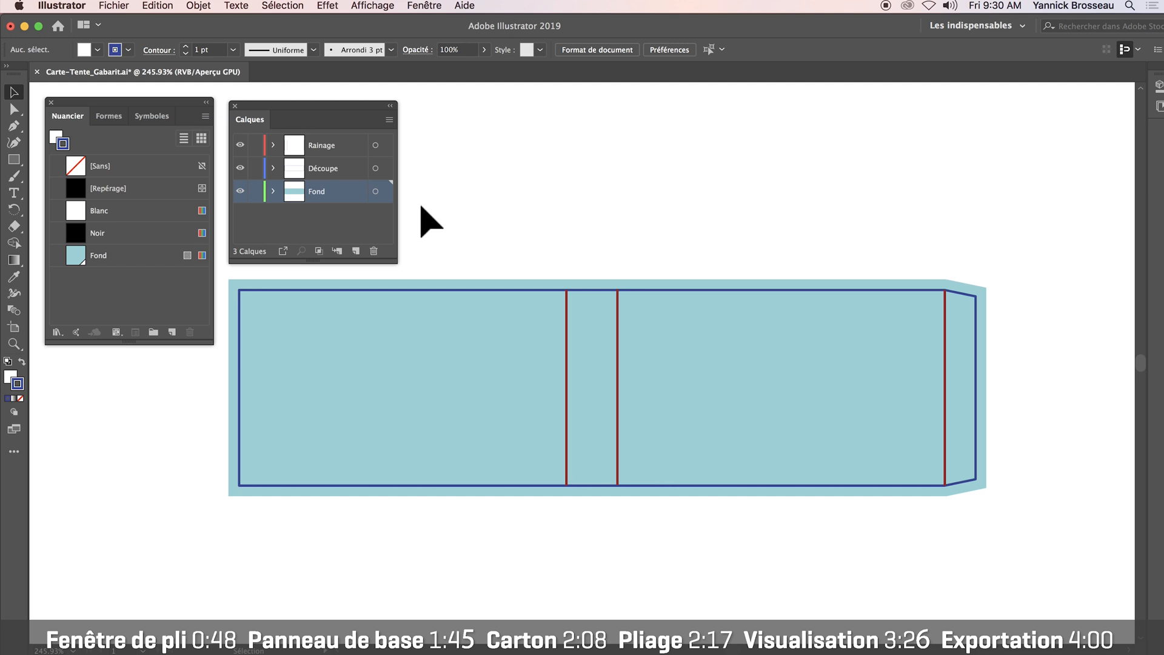
Show the fold window of Esko's Studio Toolkit for Boxes
click(418, 5)
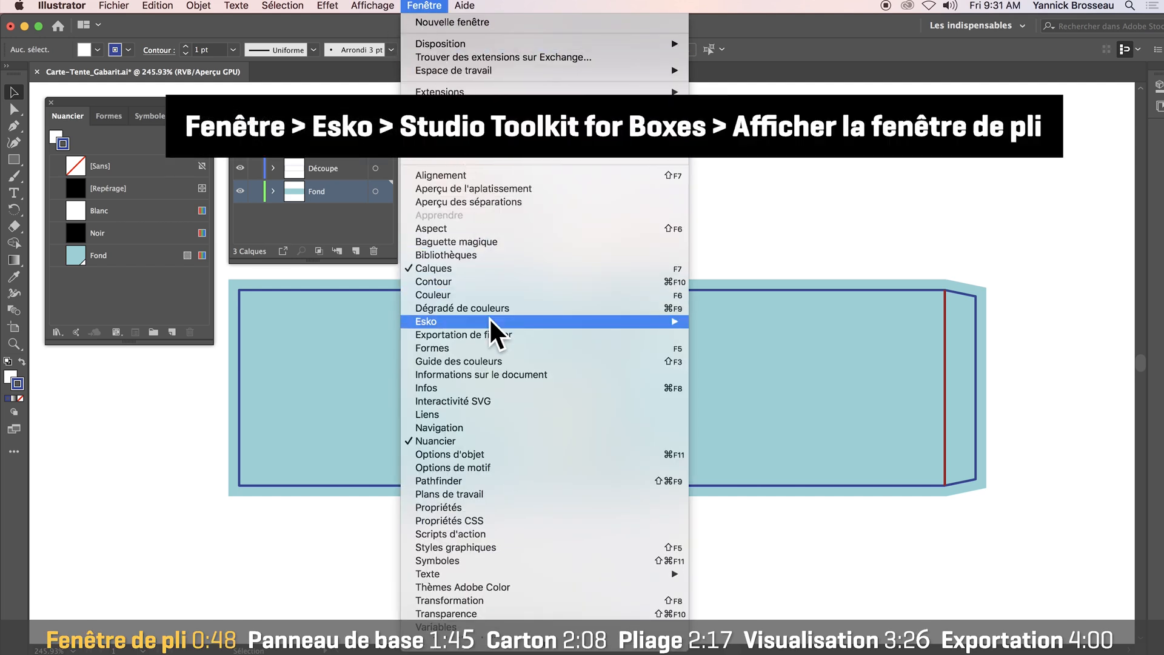
mouse_move(489, 318)
mouse_move(815, 562)
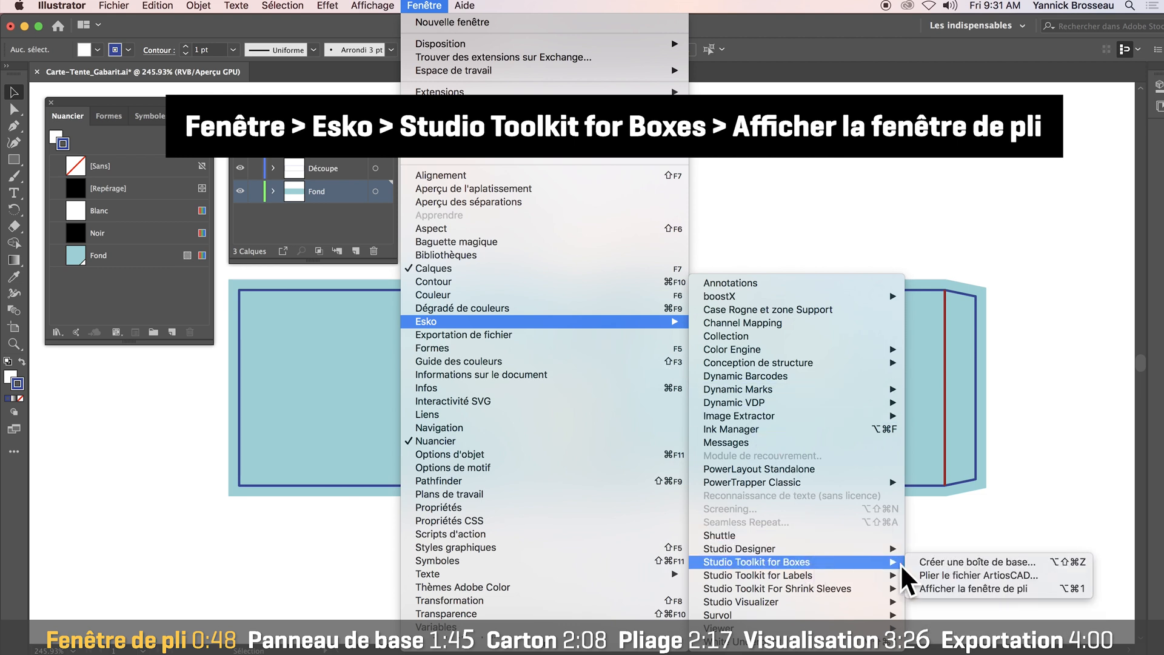
click(1043, 591)
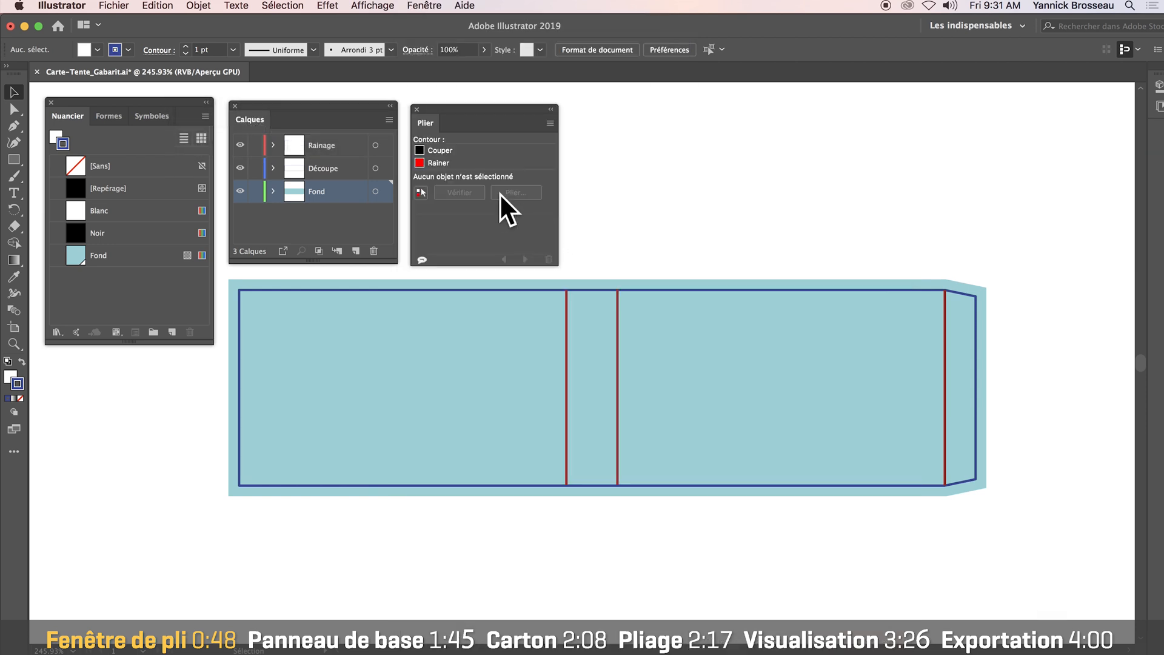
Assign the Couper stroke to all artwork on the Découpe layer and check it for double lines and gaps
click(375, 168)
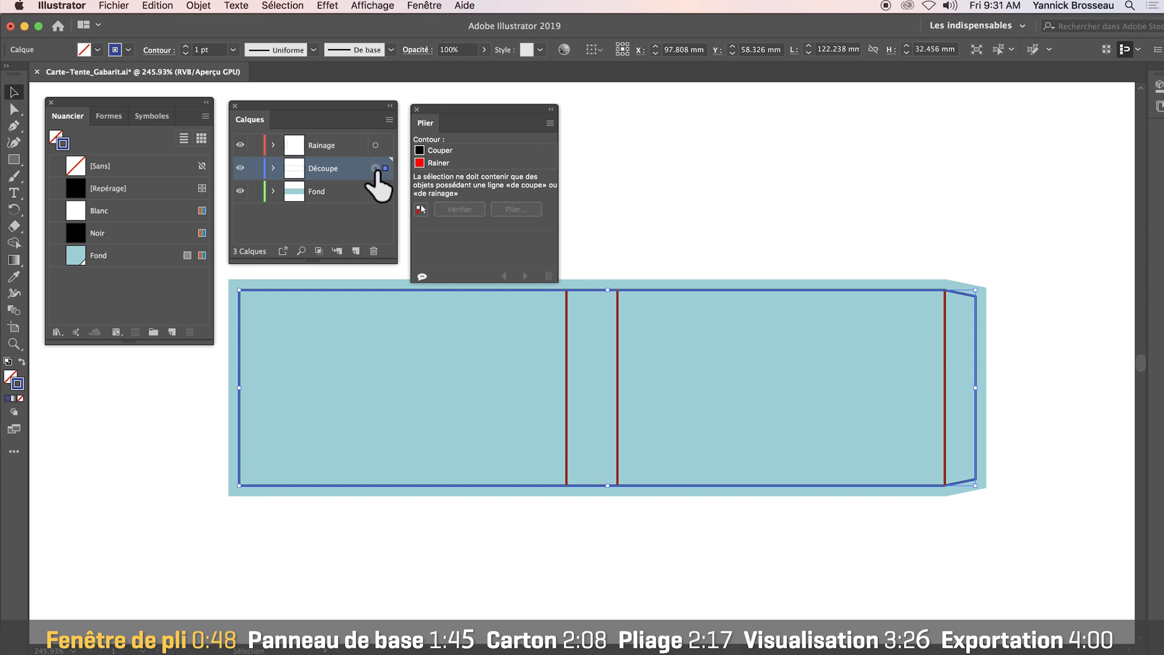
click(445, 150)
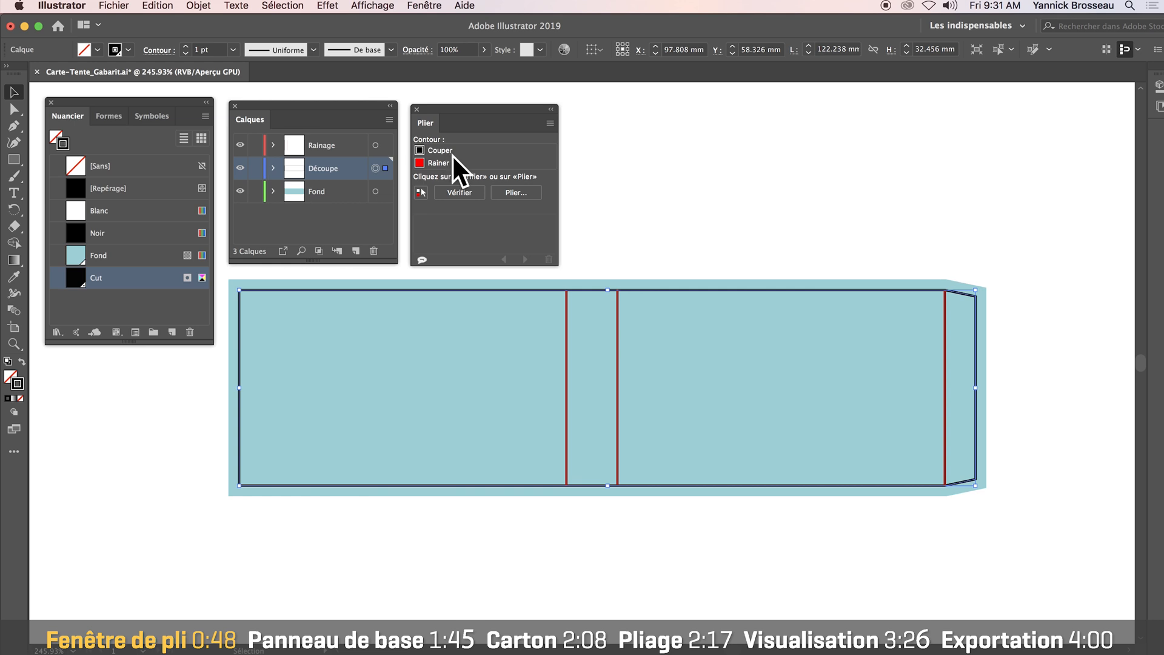
click(468, 194)
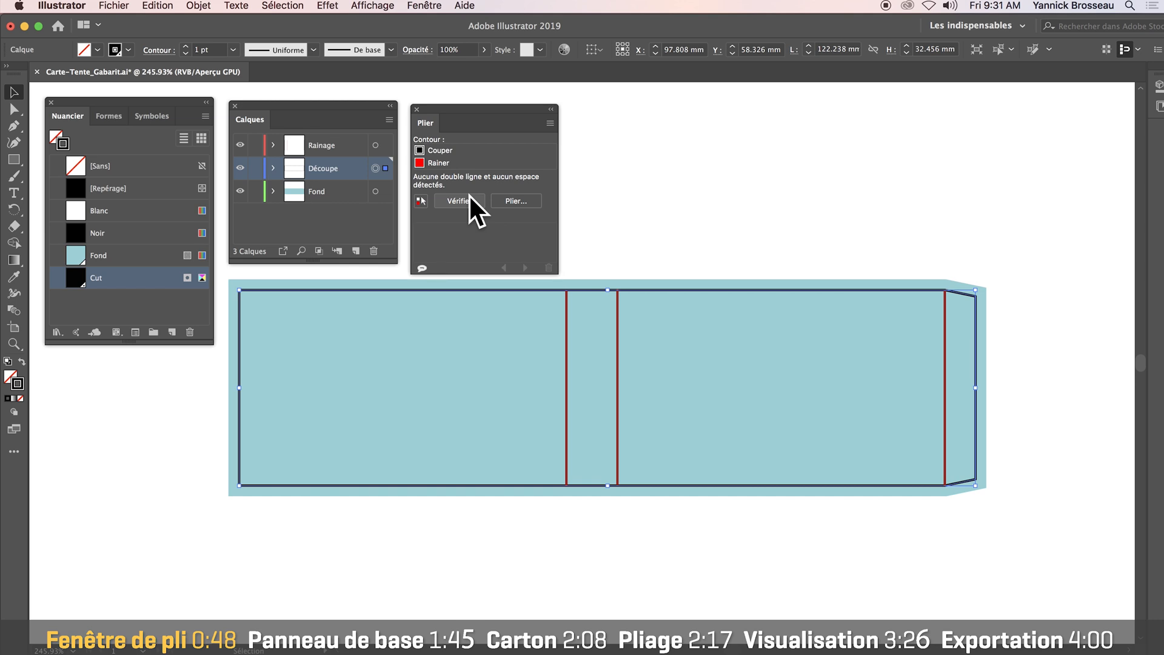
click(550, 124)
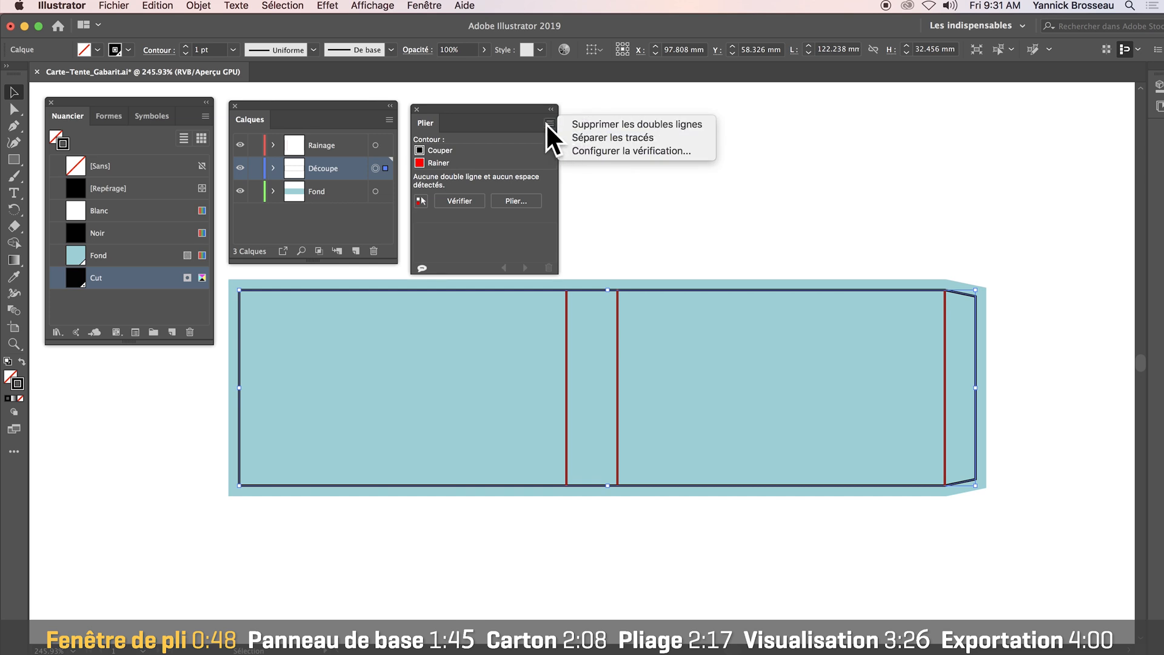
click(546, 123)
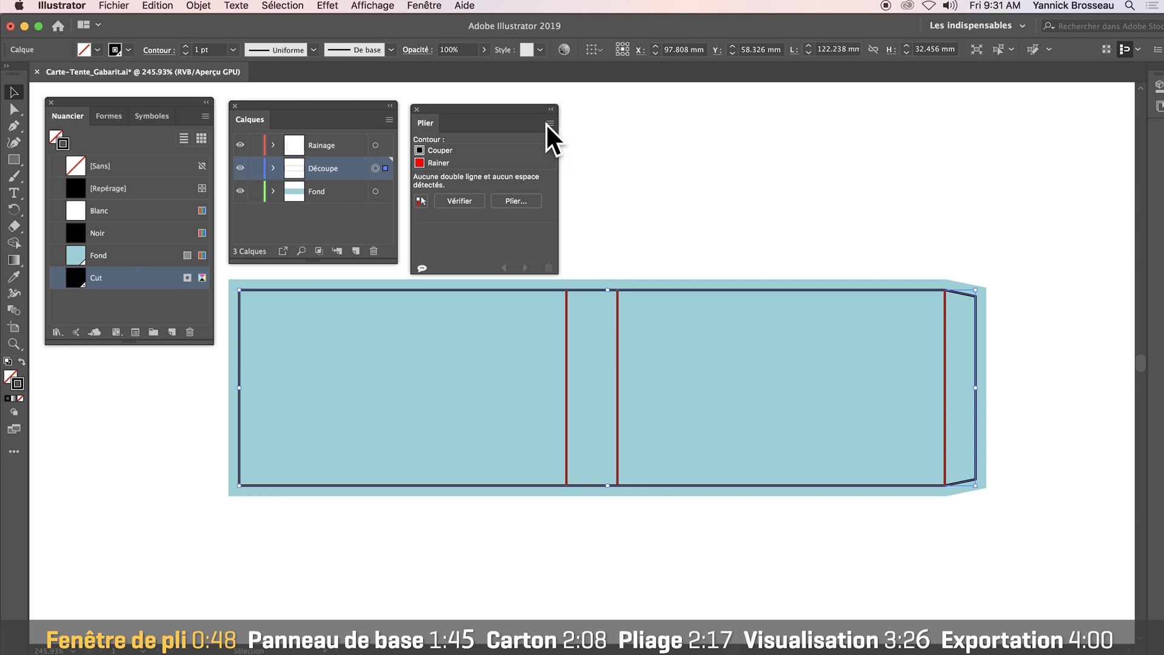
Assign the Rainer stroke to all artwork on the Rainage layer and check its lines for errors
click(375, 145)
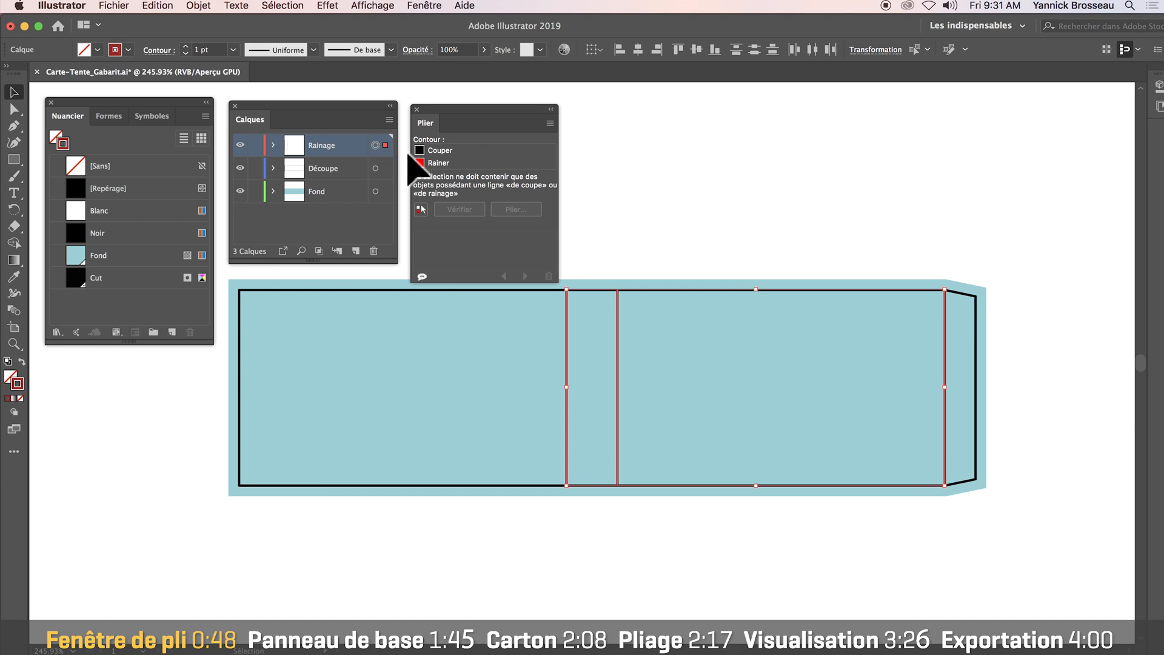
click(452, 162)
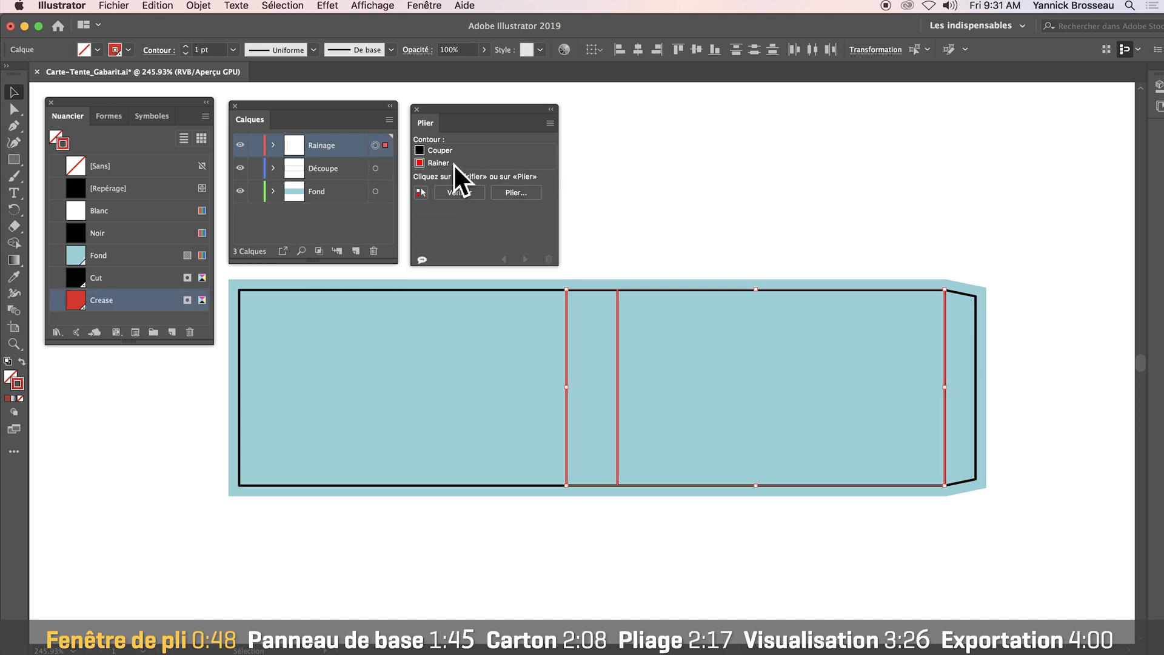
click(454, 192)
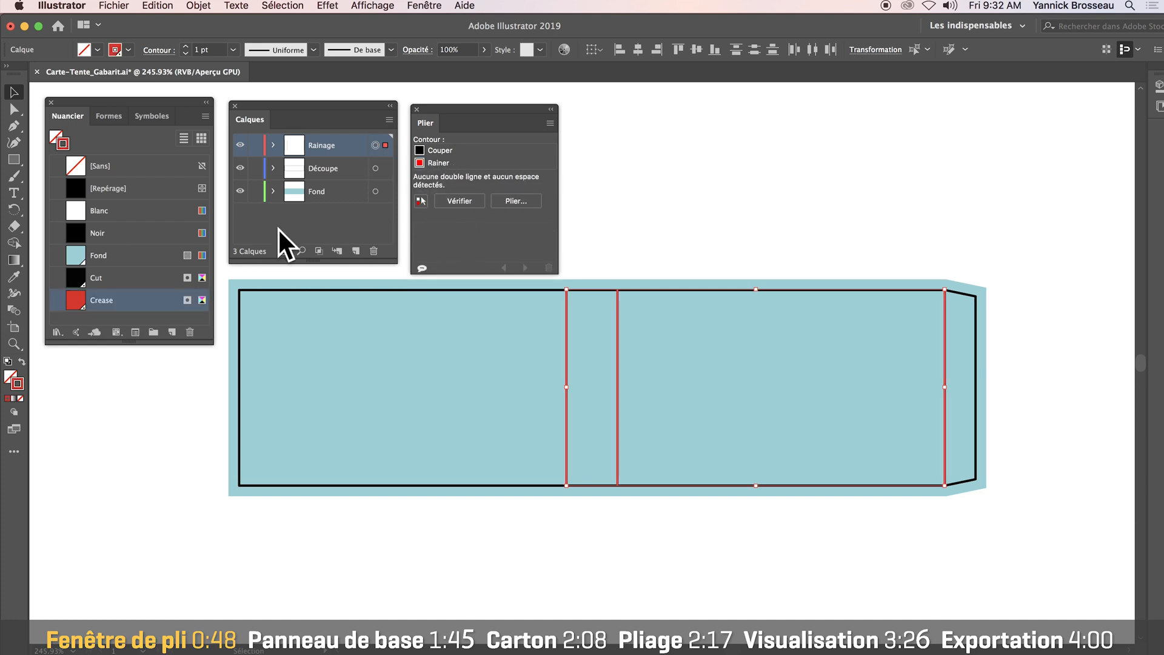
Start folding all cut and crease lines, using the narrow middle strip as base panel and Carton ondulé board 0.3 mm thick
click(421, 202)
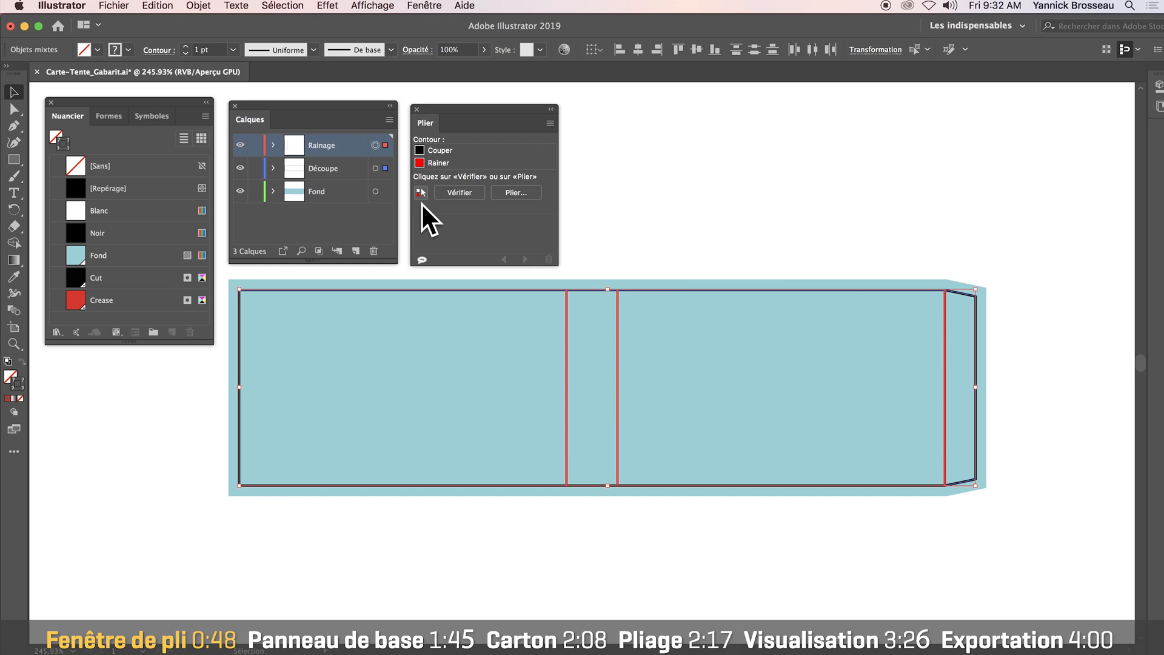
click(513, 194)
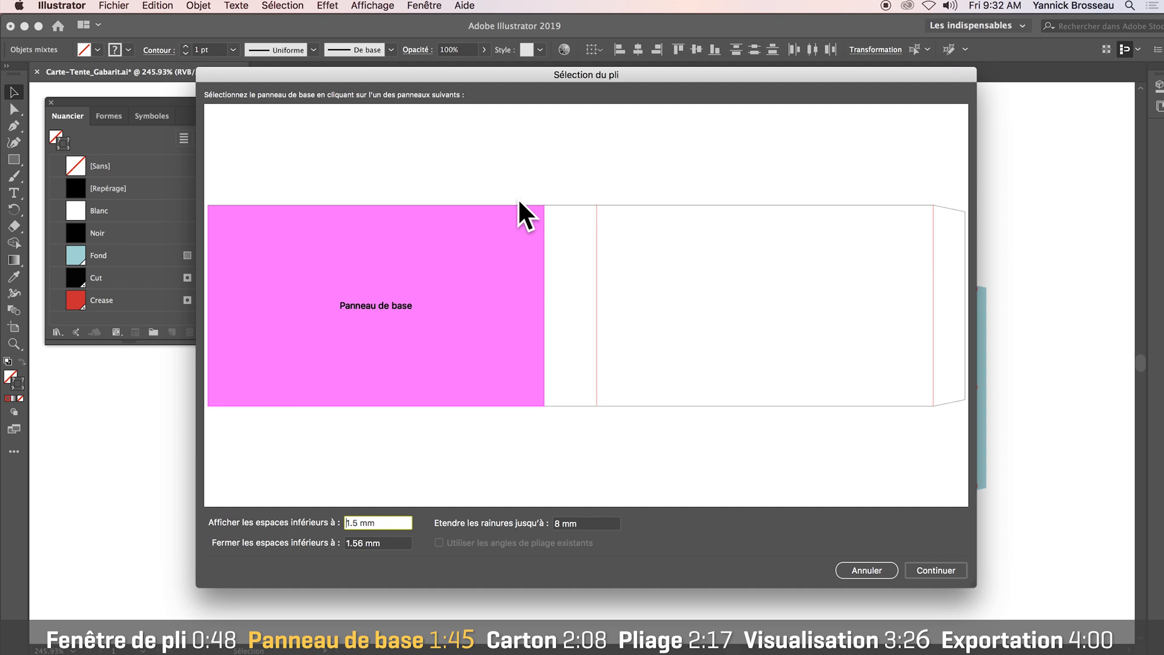
click(581, 348)
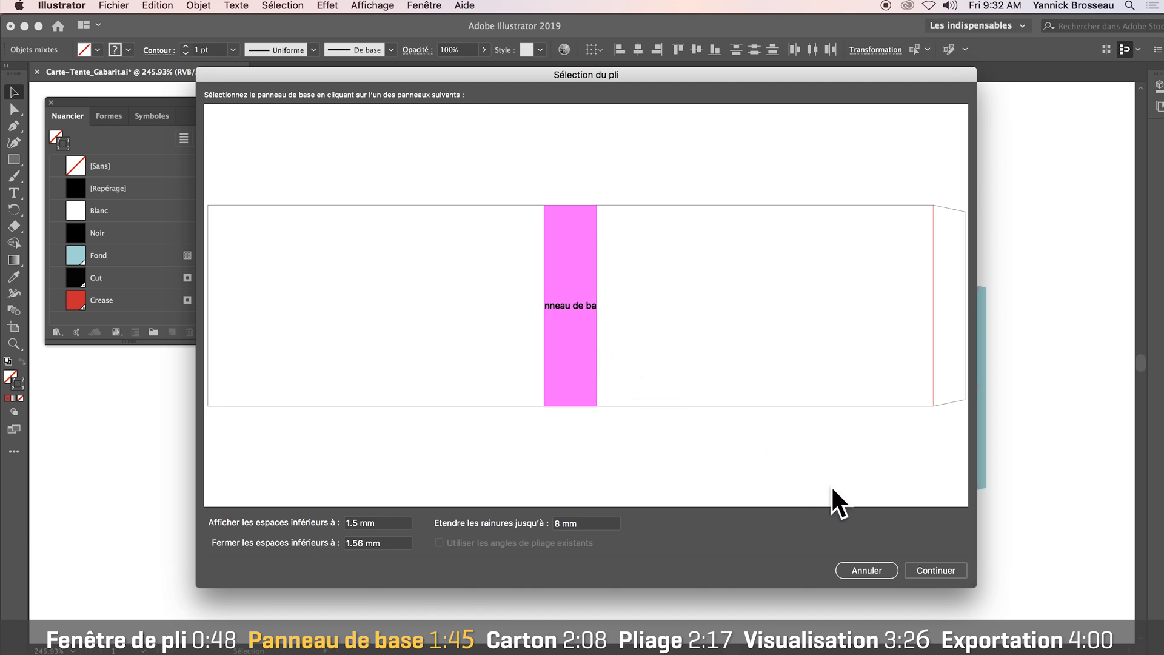
click(925, 566)
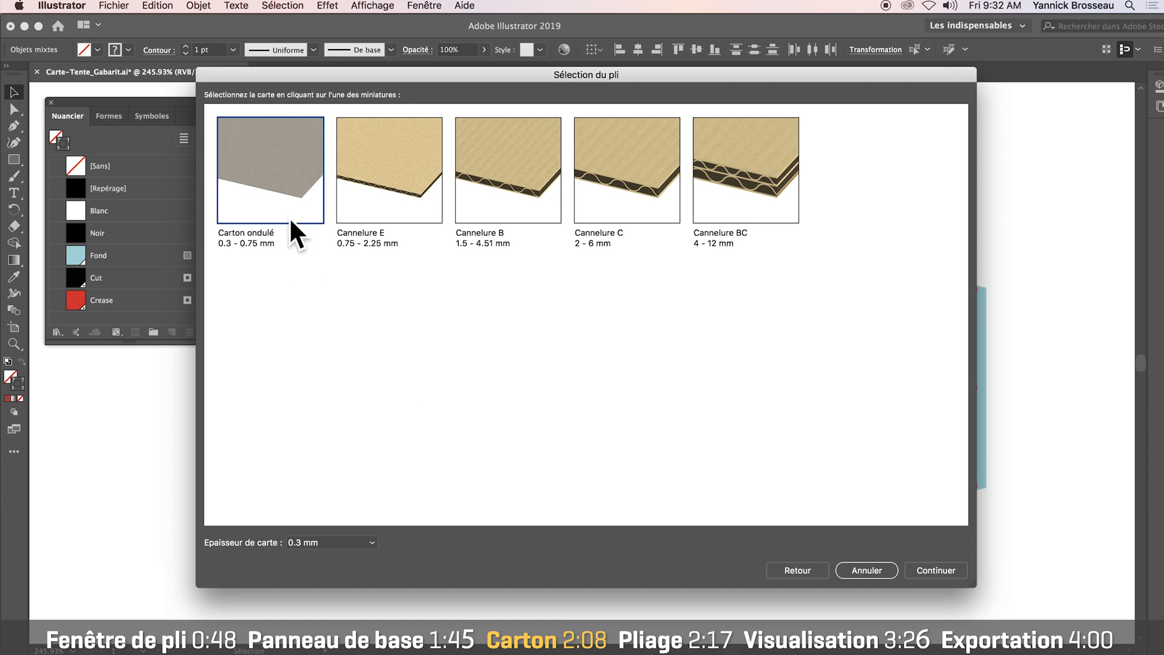
click(921, 567)
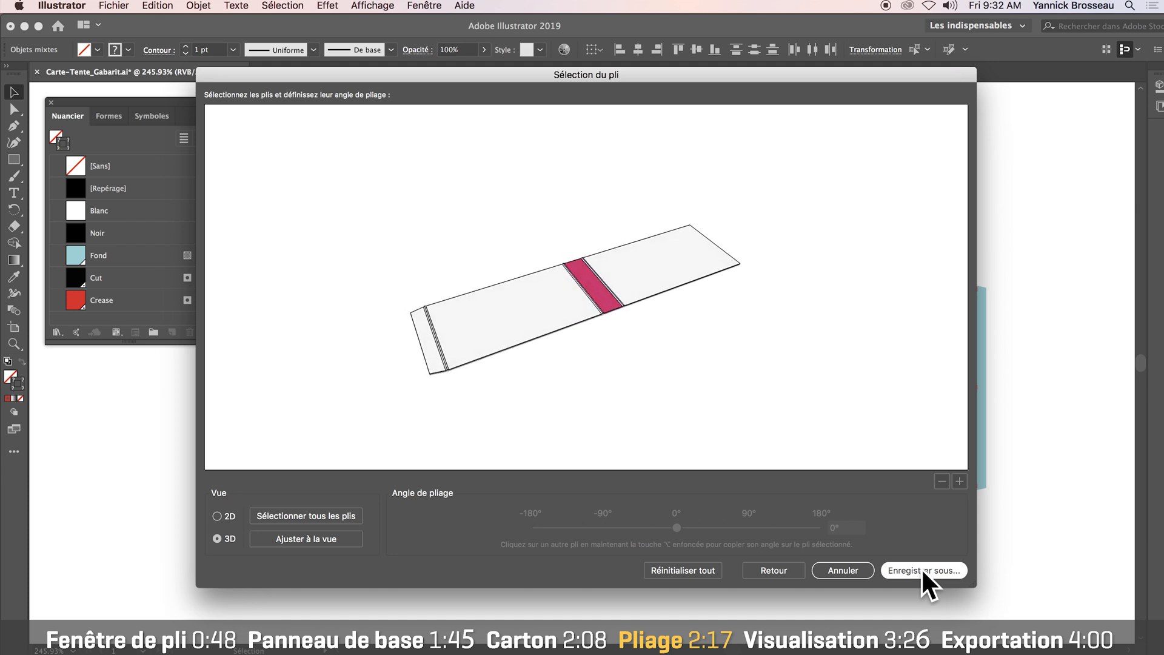
Fold the two creases bordering the narrow base panel to an angle of 94.5° in the 3D view
drag(687, 273, 590, 311)
click(218, 517)
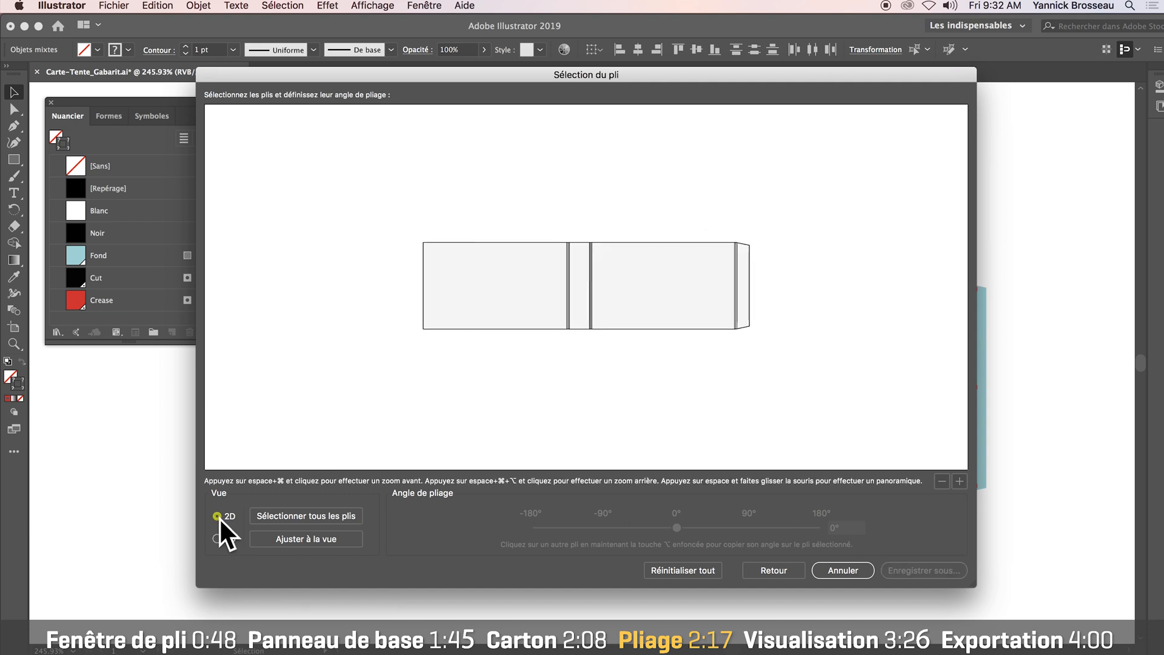
click(220, 541)
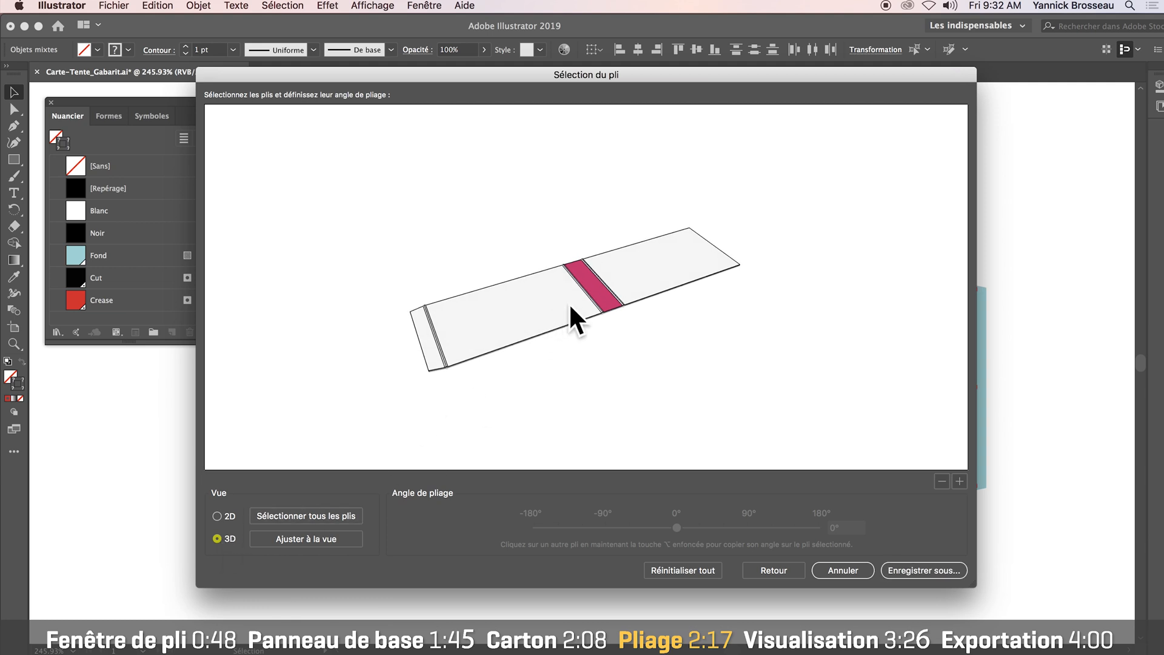
click(586, 295)
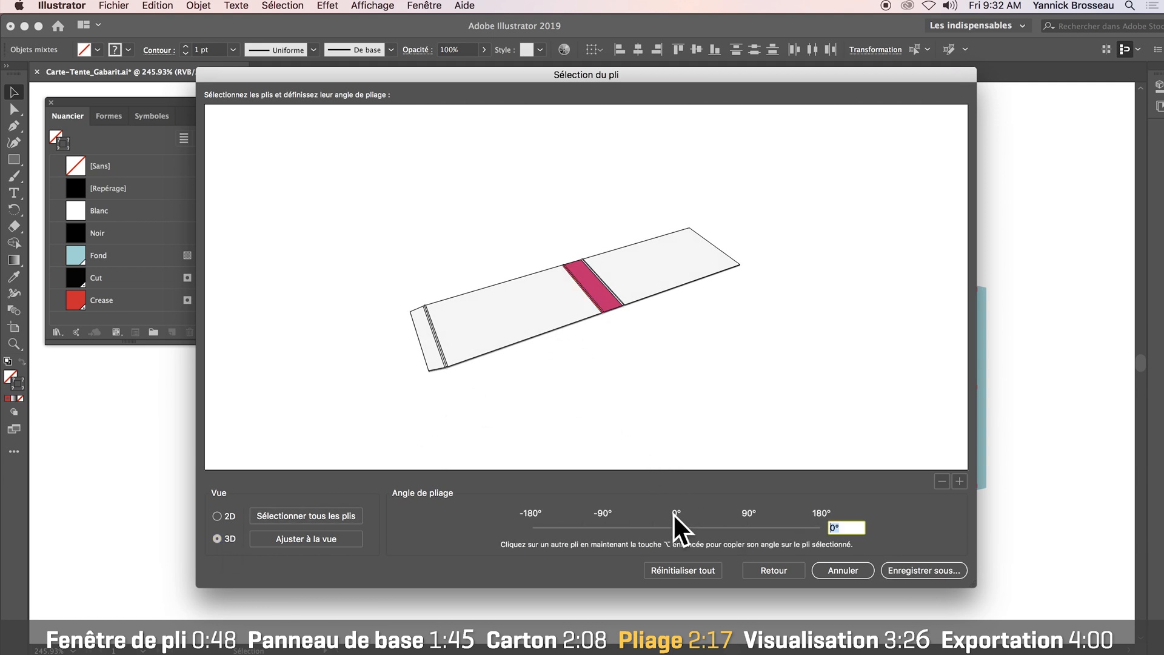
mouse_move(672, 526)
mouse_down()
mouse_move(626, 528)
mouse_move(725, 521)
mouse_move(673, 526)
mouse_up()
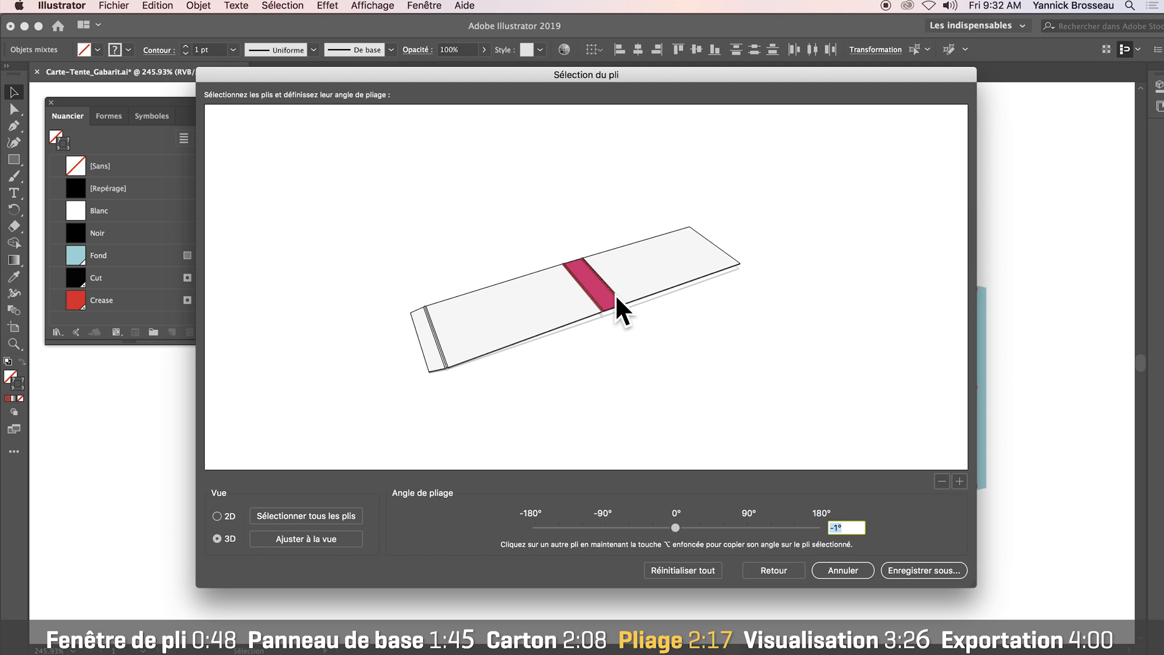
text(94.5)
key(Return)
drag(614, 313, 597, 274)
Fold the end flap's crease to -180° and rotate the model to check the closed tent shape
click(562, 149)
drag(667, 525, 531, 520)
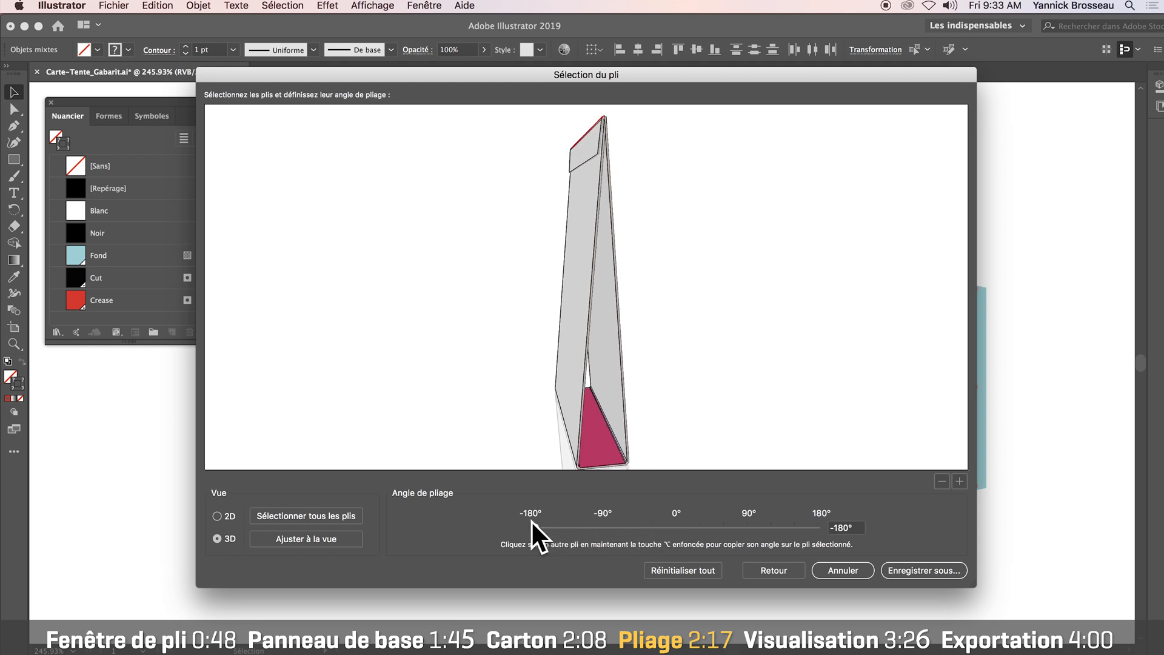
drag(577, 430, 515, 419)
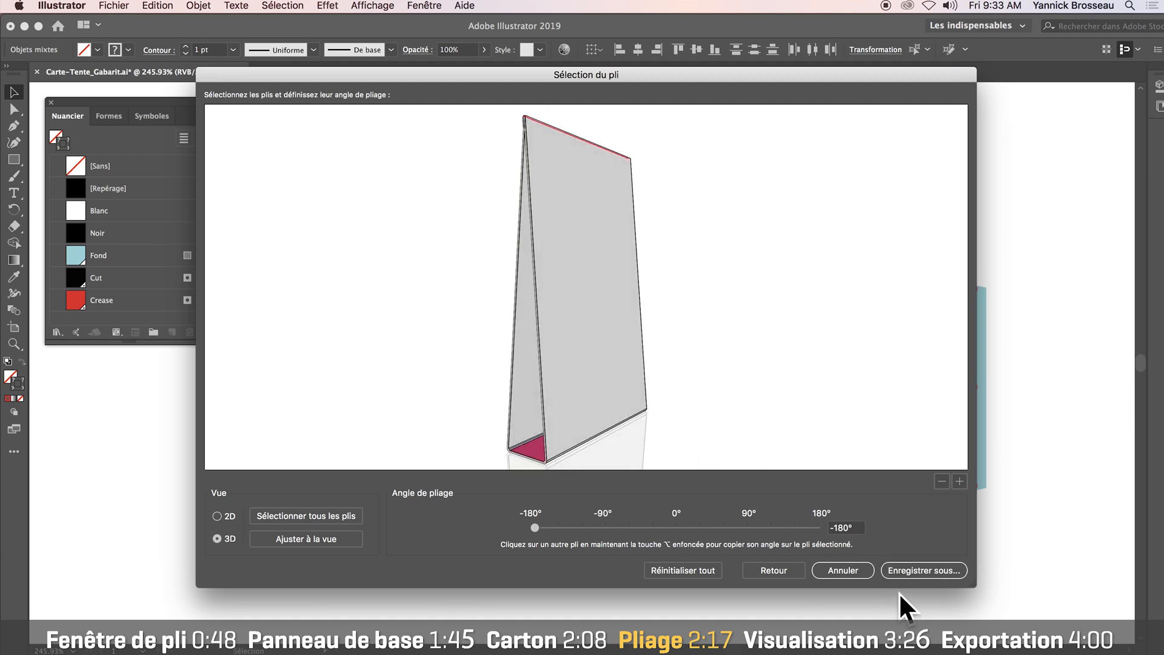
Save the folded structure as Carte-Tente_Gabarit.ard and insert this ARD file into the document
click(919, 573)
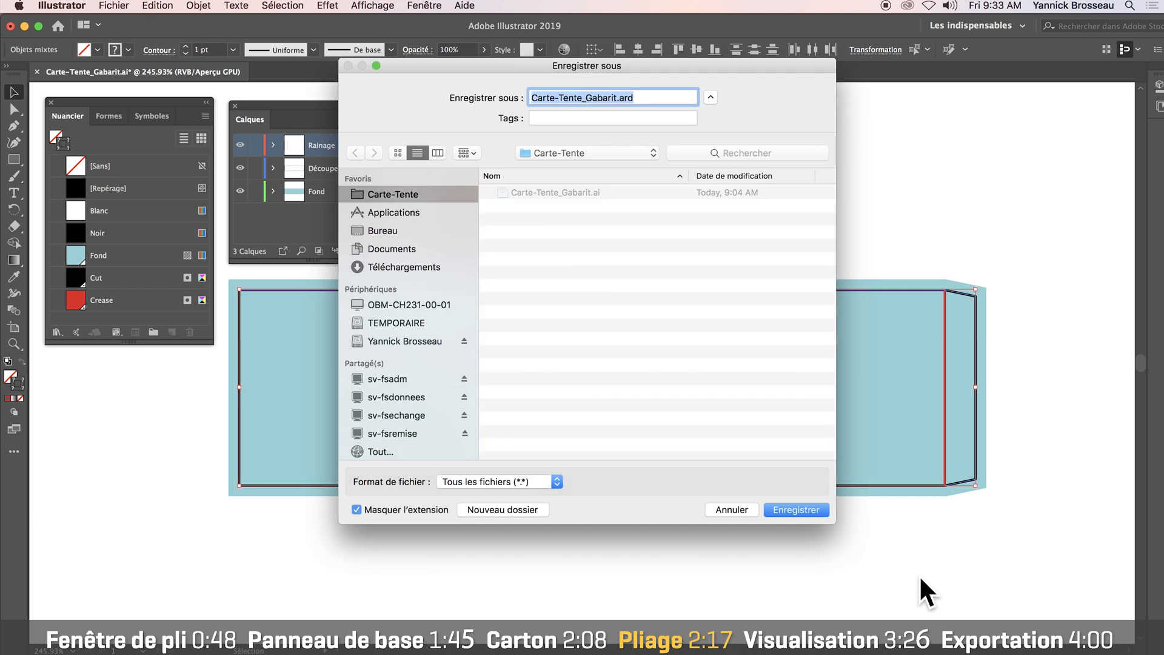
click(798, 512)
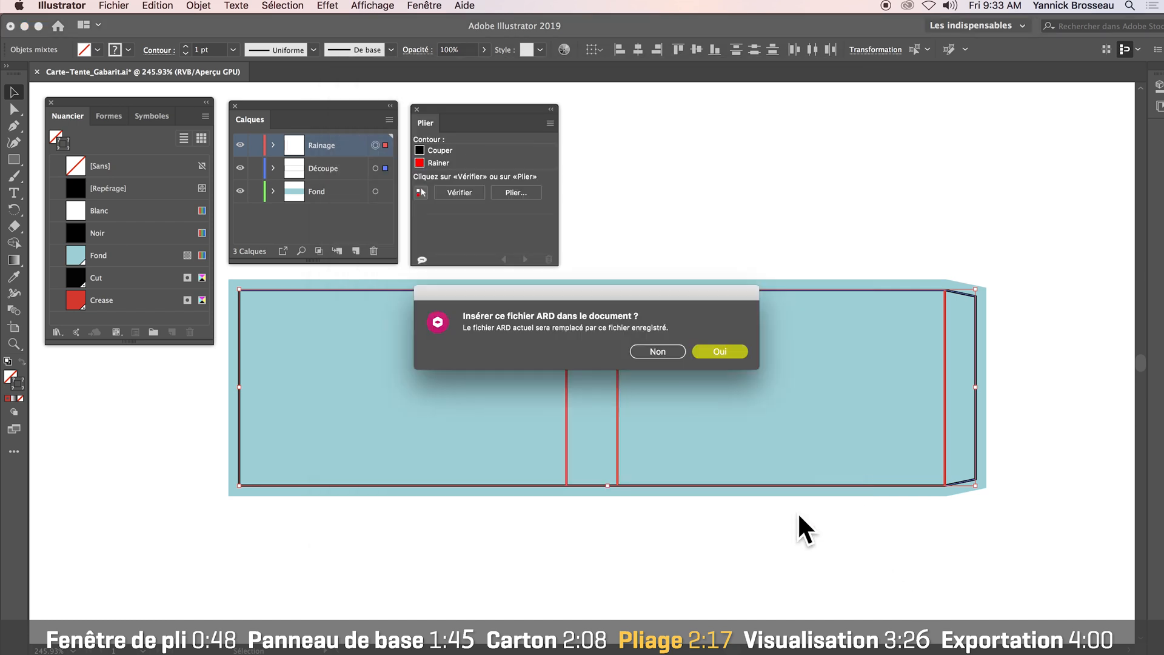
click(720, 351)
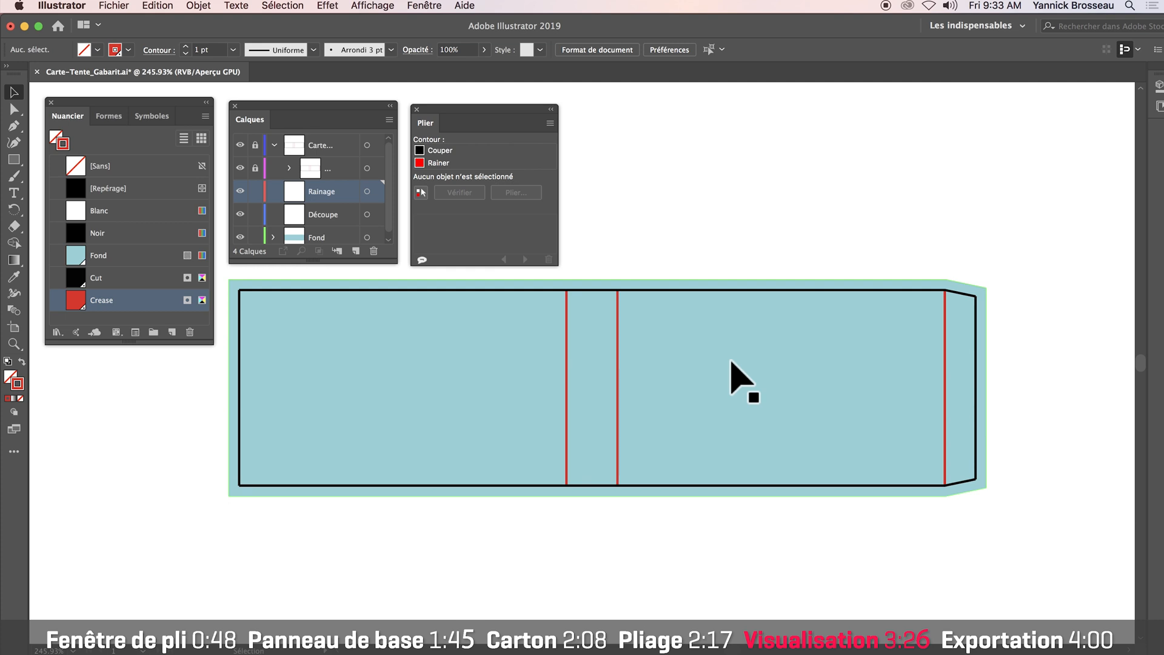
Show the Studio Designer 3D preview of the tent card and rotate the model to see its other side
click(423, 5)
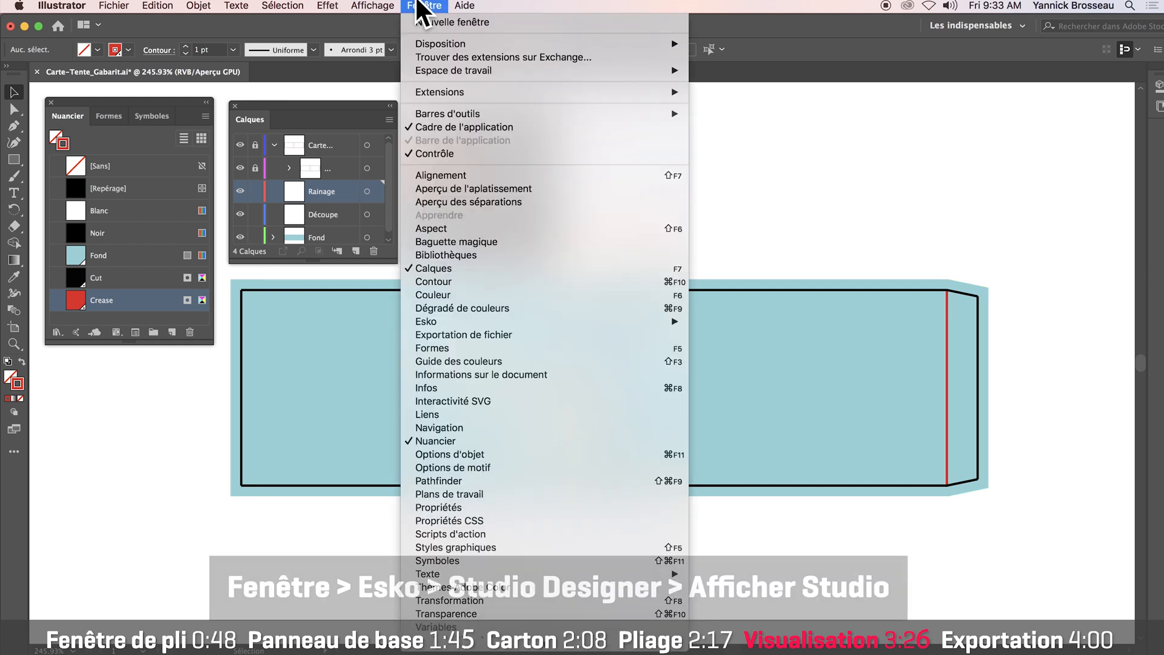
mouse_move(508, 322)
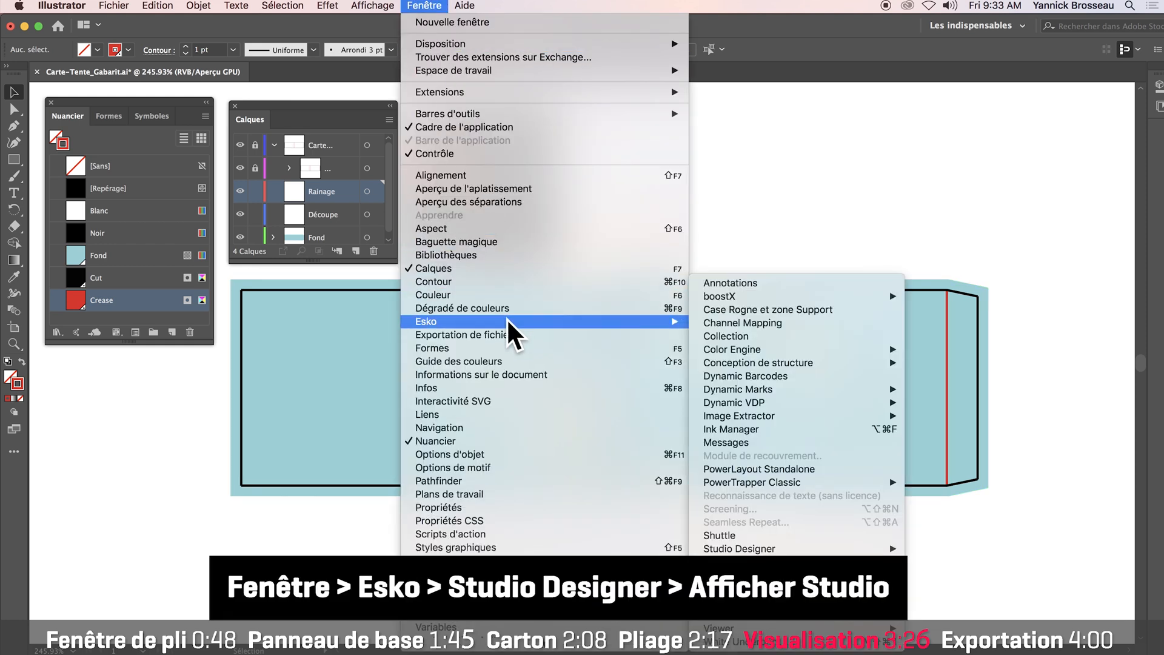
mouse_move(806, 549)
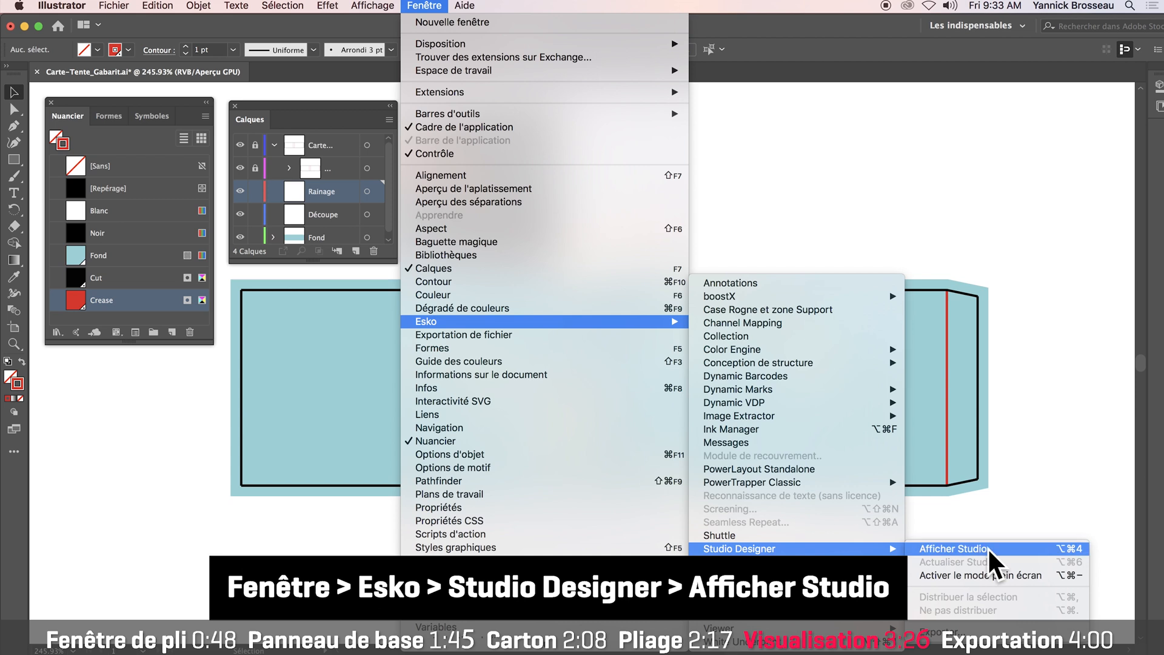
click(1013, 548)
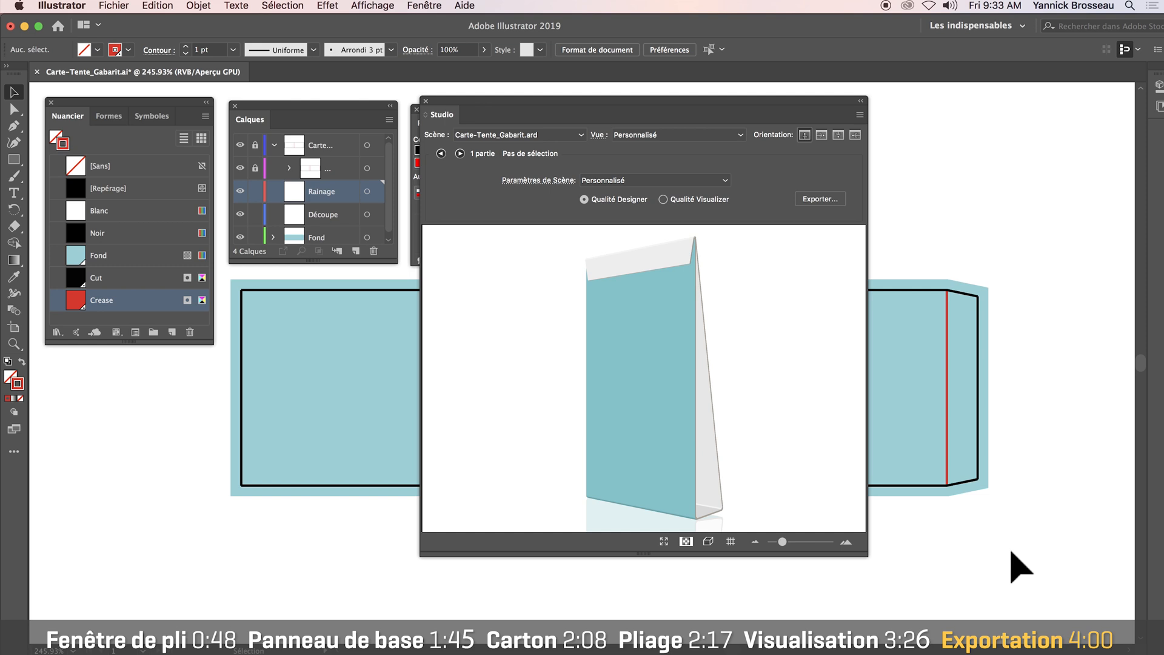
drag(806, 501, 662, 231)
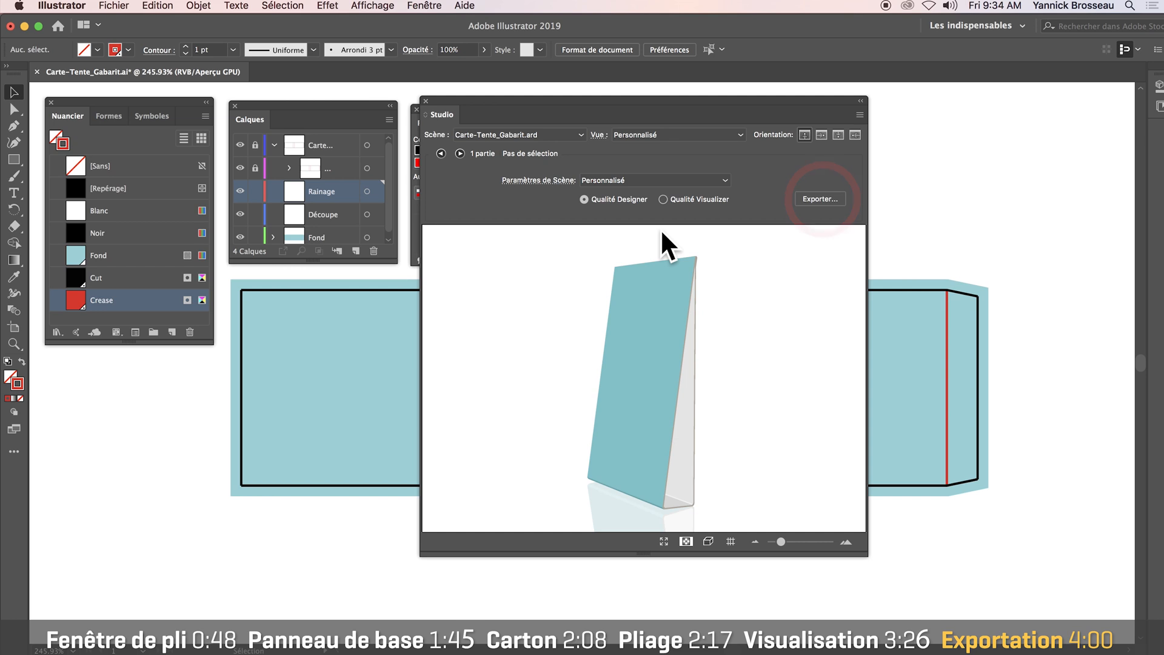
Open the export settings for the 3D tent card and examine the file types offered by the Image export type
click(860, 115)
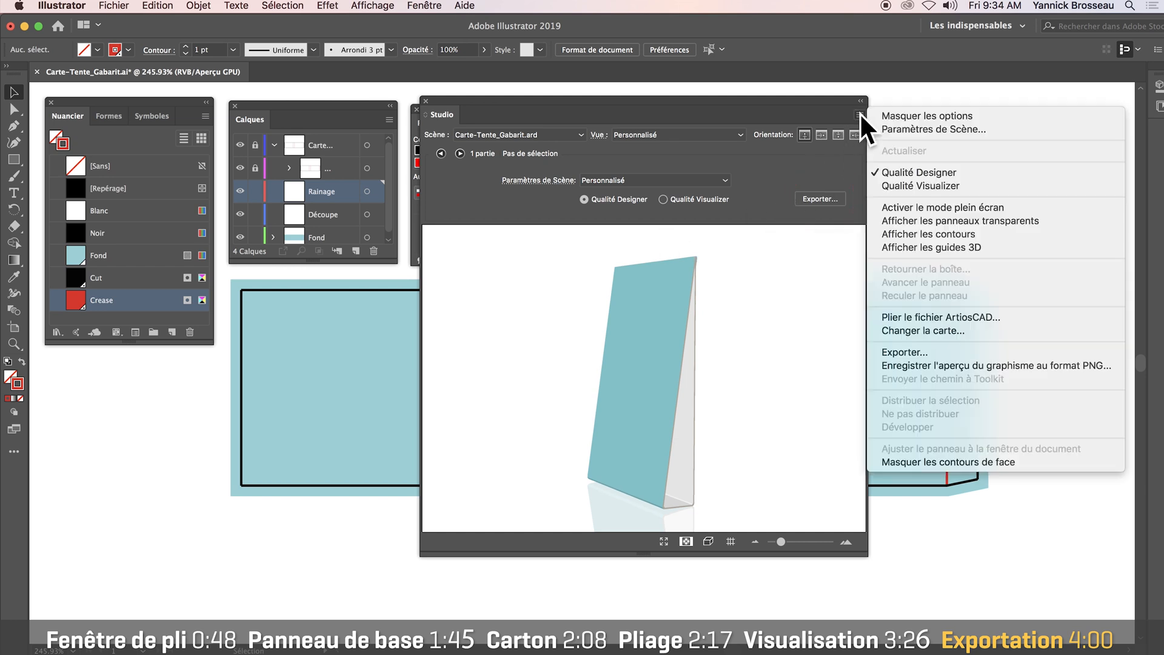
click(998, 350)
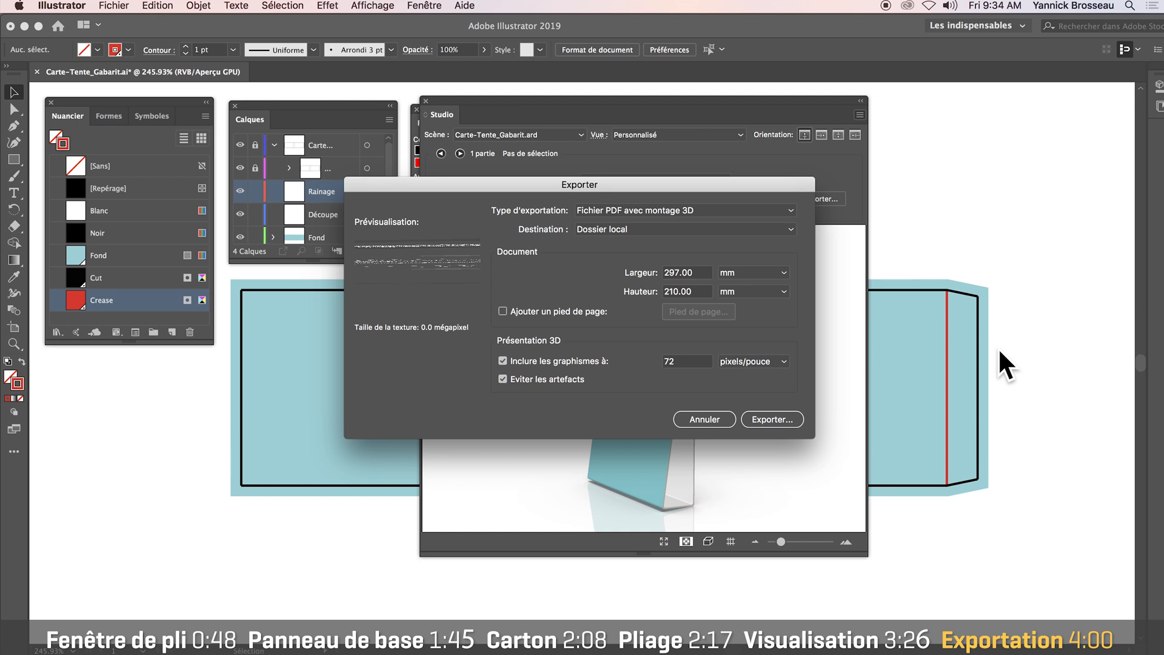
click(682, 210)
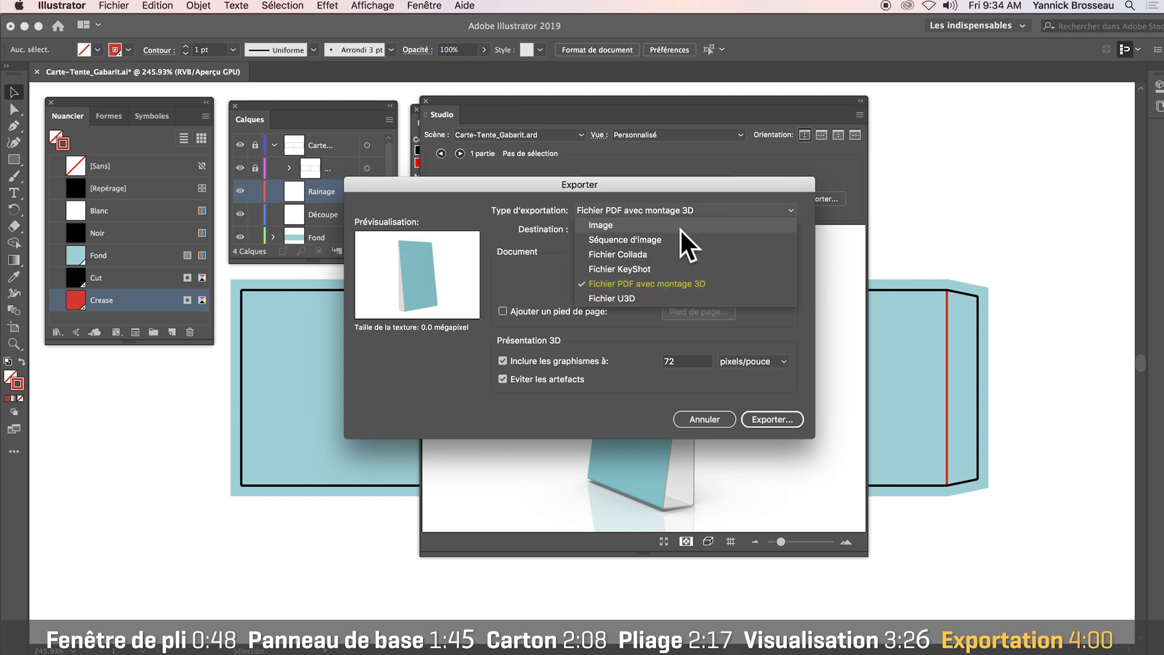
click(679, 228)
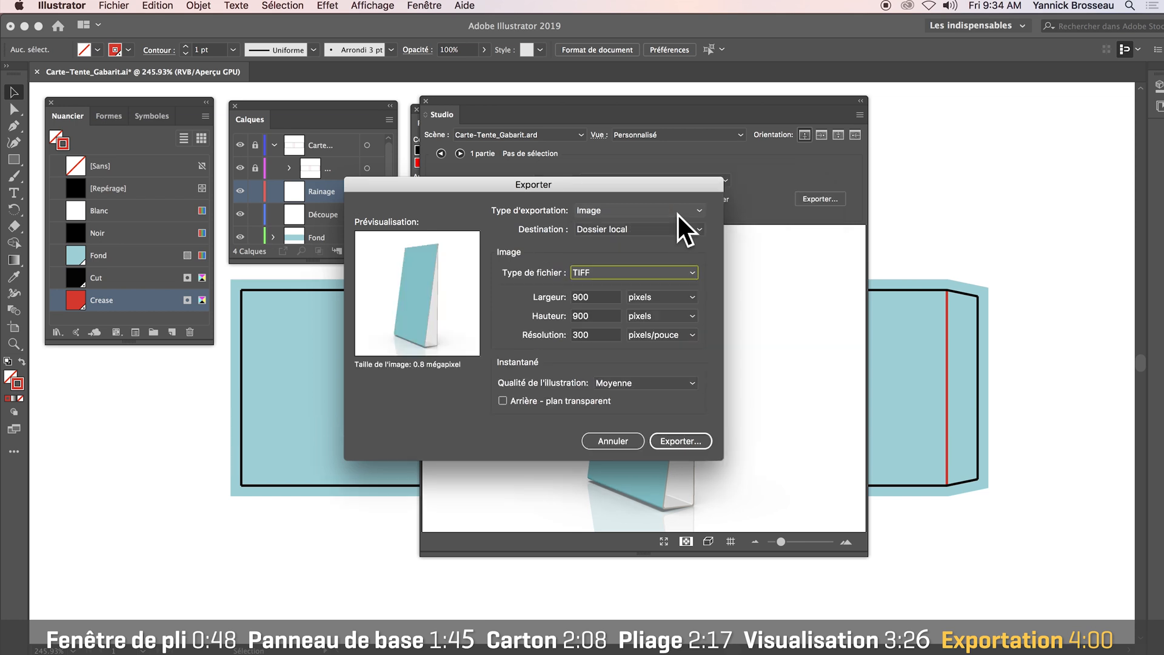
click(681, 274)
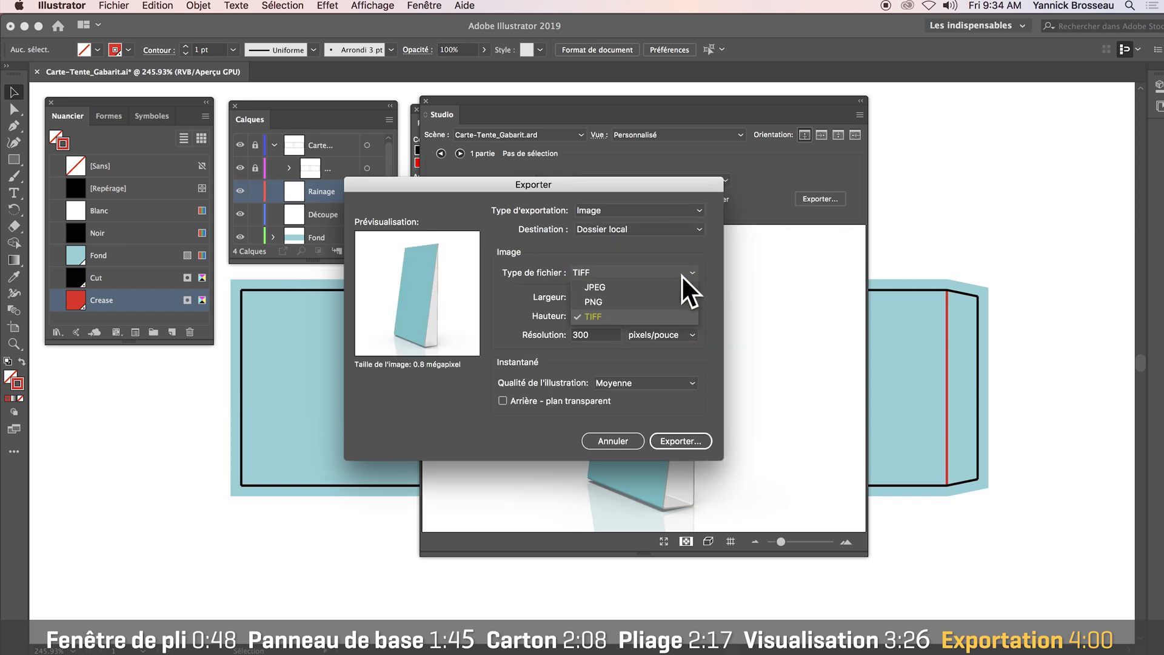
click(715, 262)
Export the tent card as a PDF with 3D content (Fichier PDF avec montage 3D), named Carte-Tente, in the Carte-Tente folder
click(699, 210)
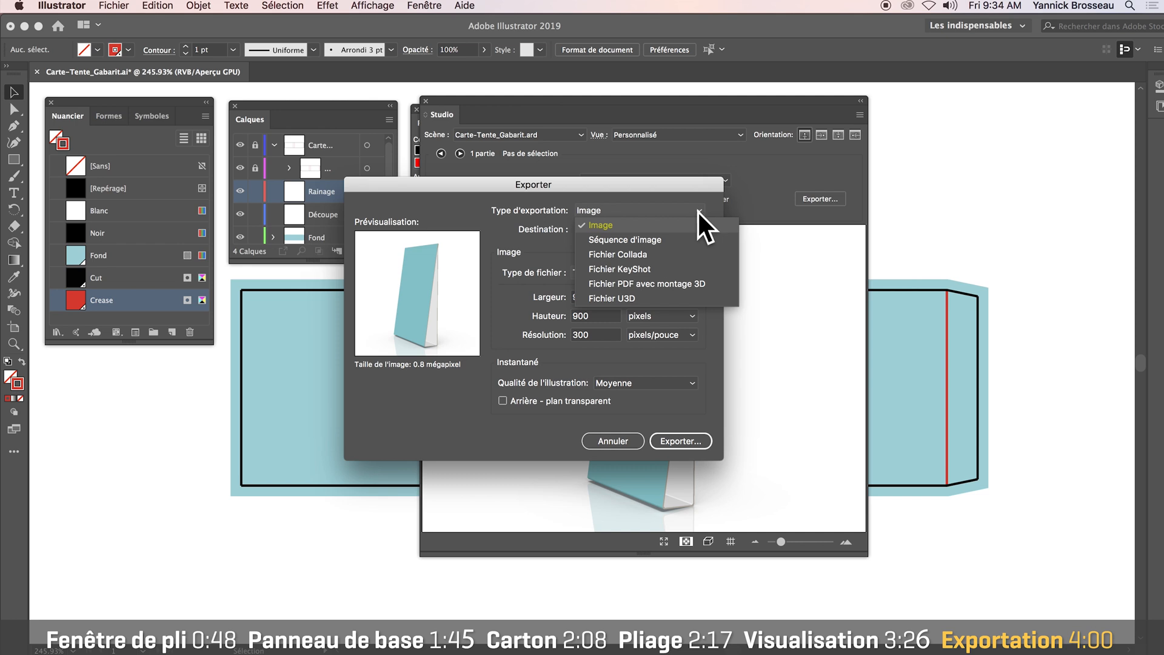
click(698, 277)
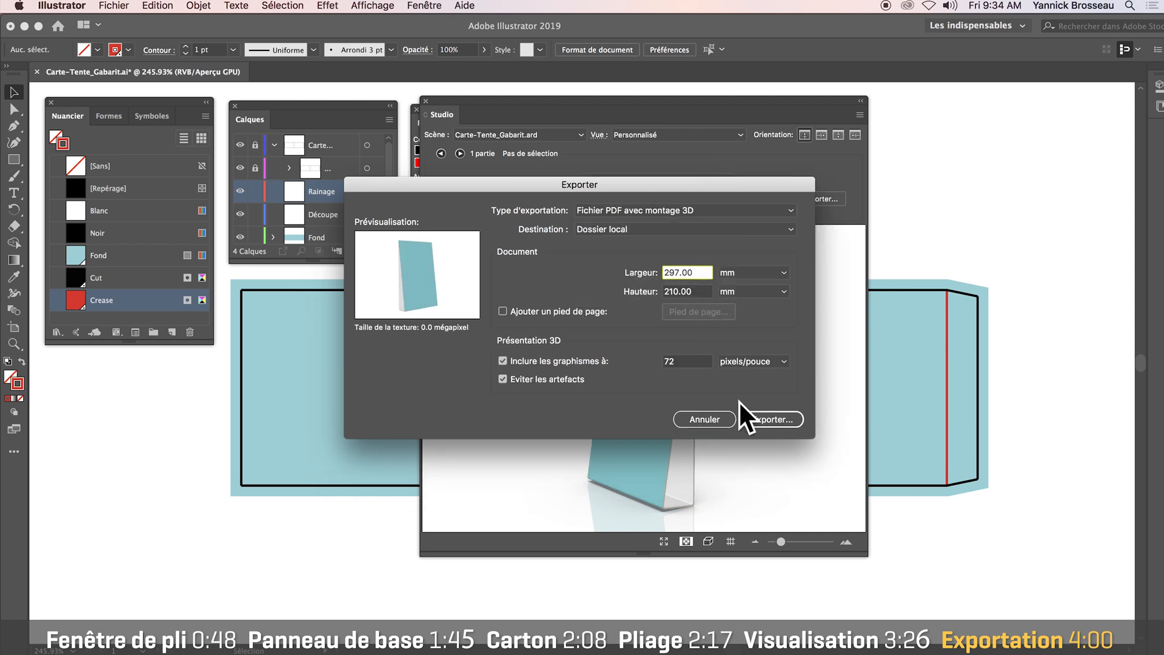
click(759, 418)
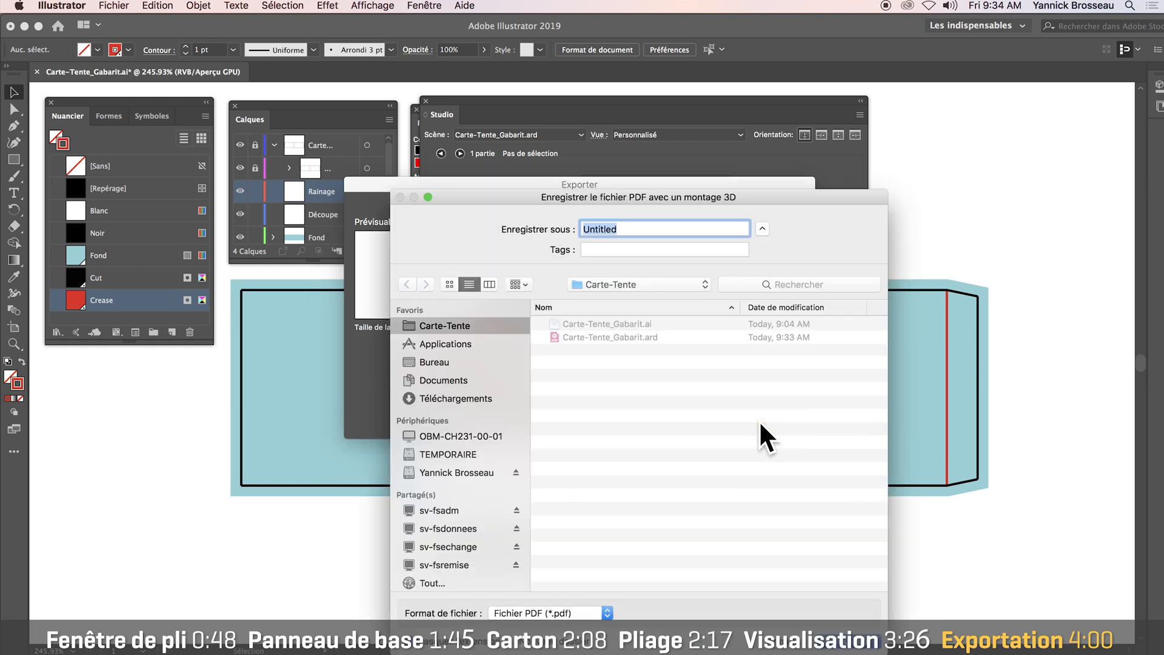
text(Carte-Tente)
key(Return)
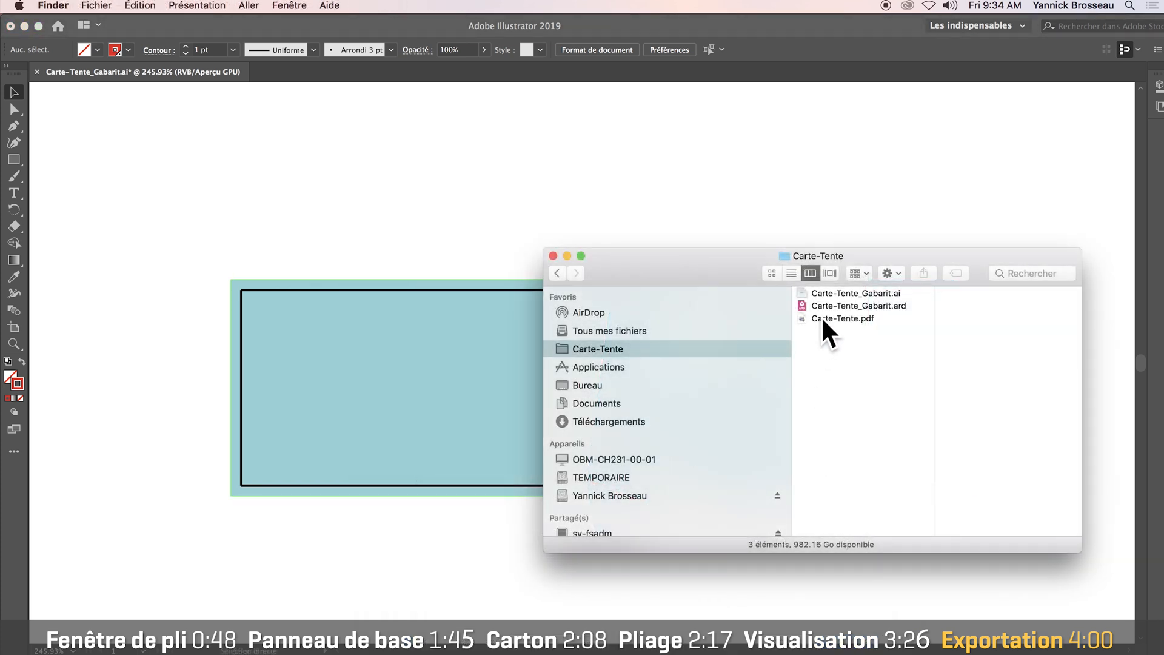
Open the exported Carte-Tente.pdf in Adobe Acrobat and rotate the 3D model to view its other side
click(823, 319)
right_click(822, 319)
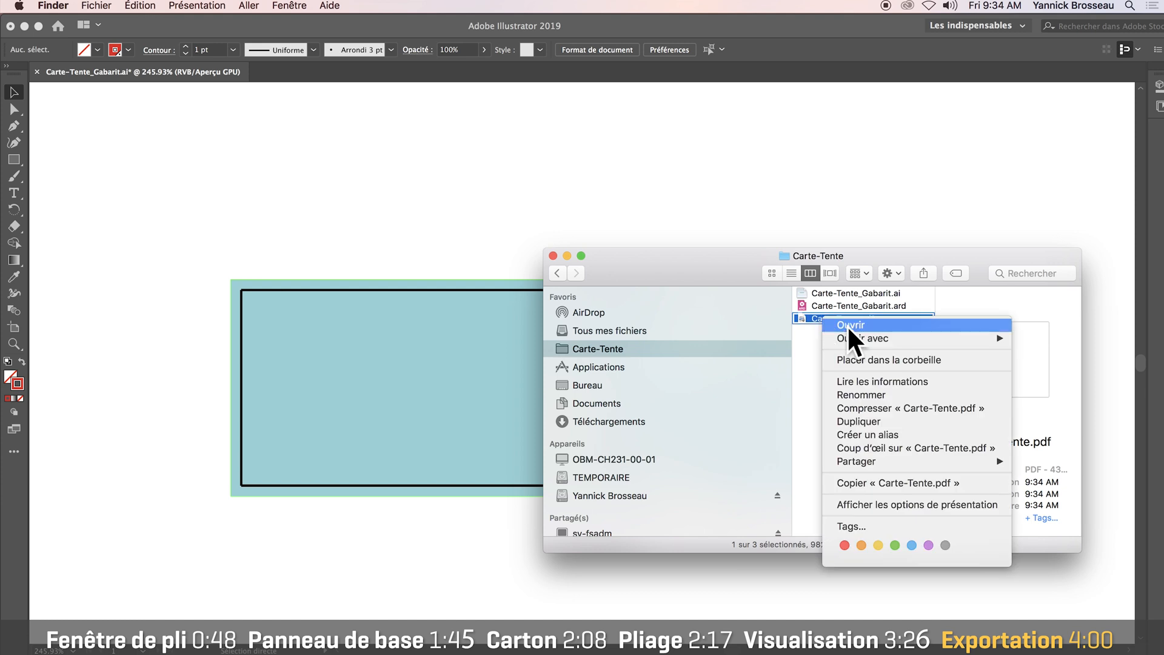
mouse_move(886, 339)
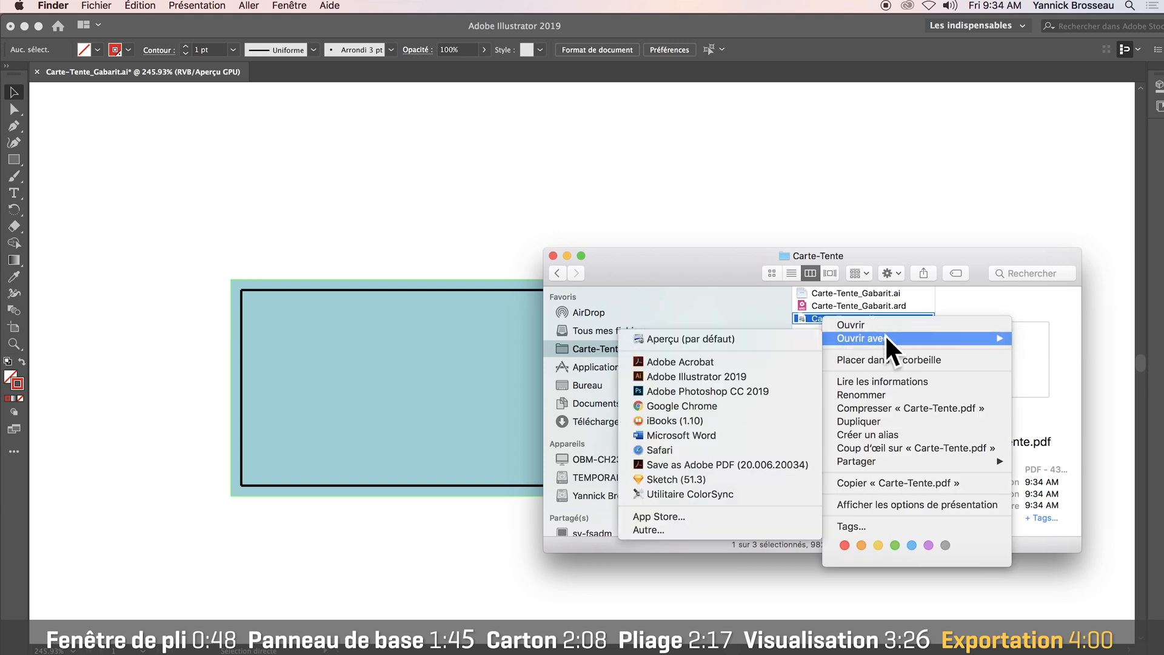
click(769, 361)
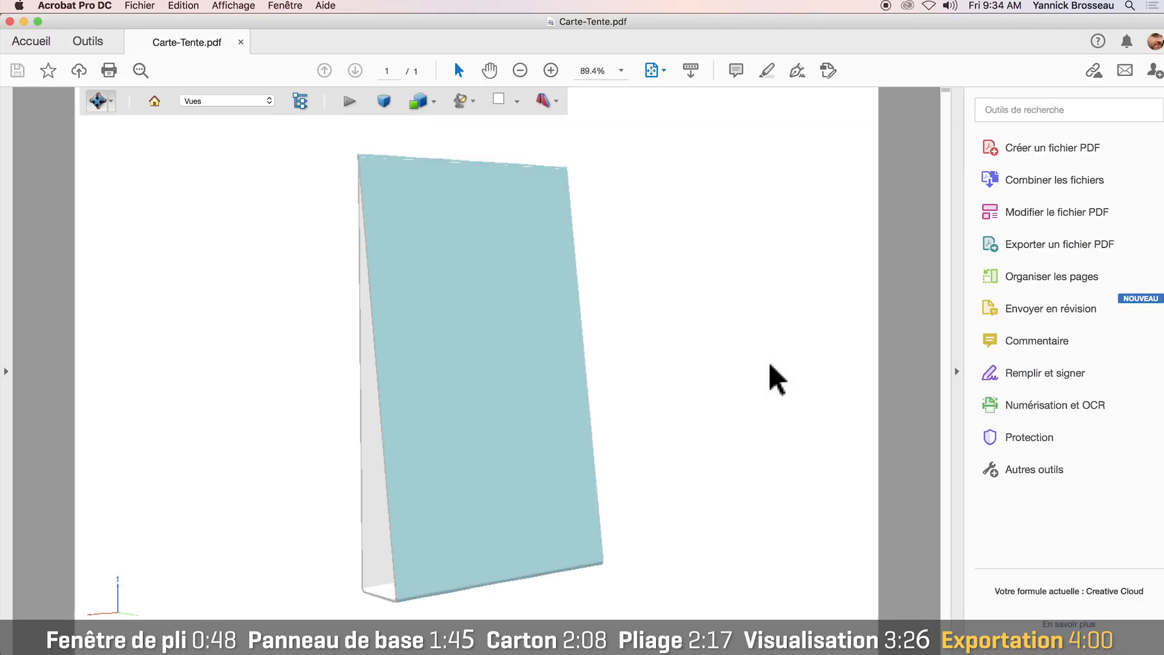
drag(560, 472, 309, 382)
drag(501, 192, 392, 179)
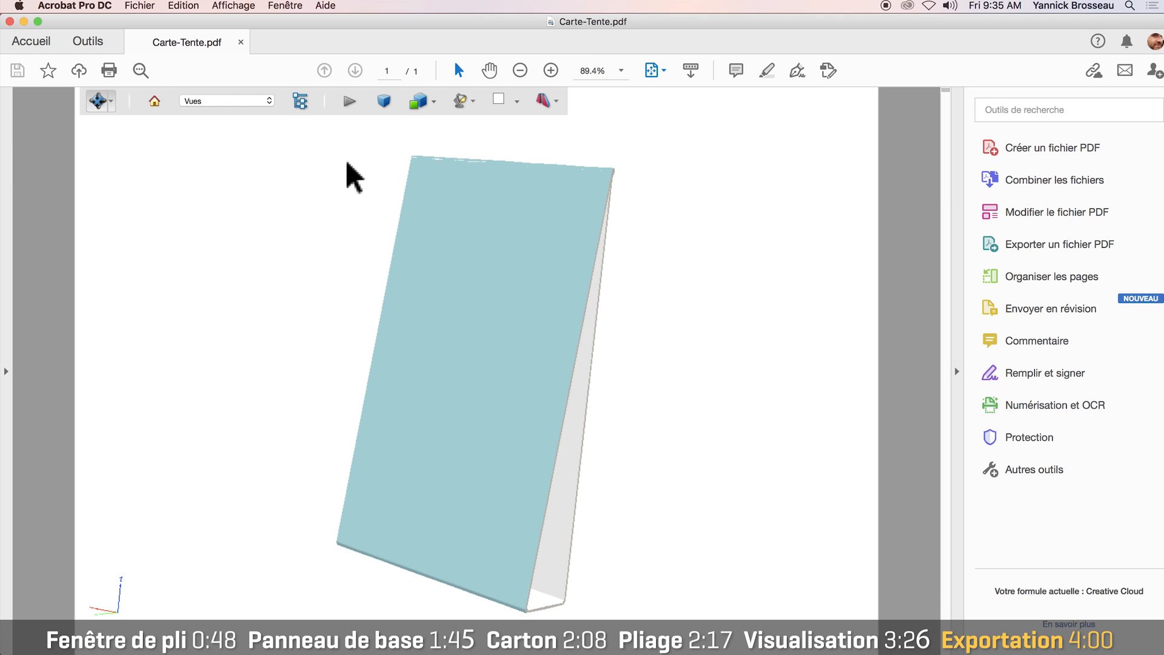
Check Acrobat's 3D and multimedia preferences for 3D content playback and accept them
click(67, 6)
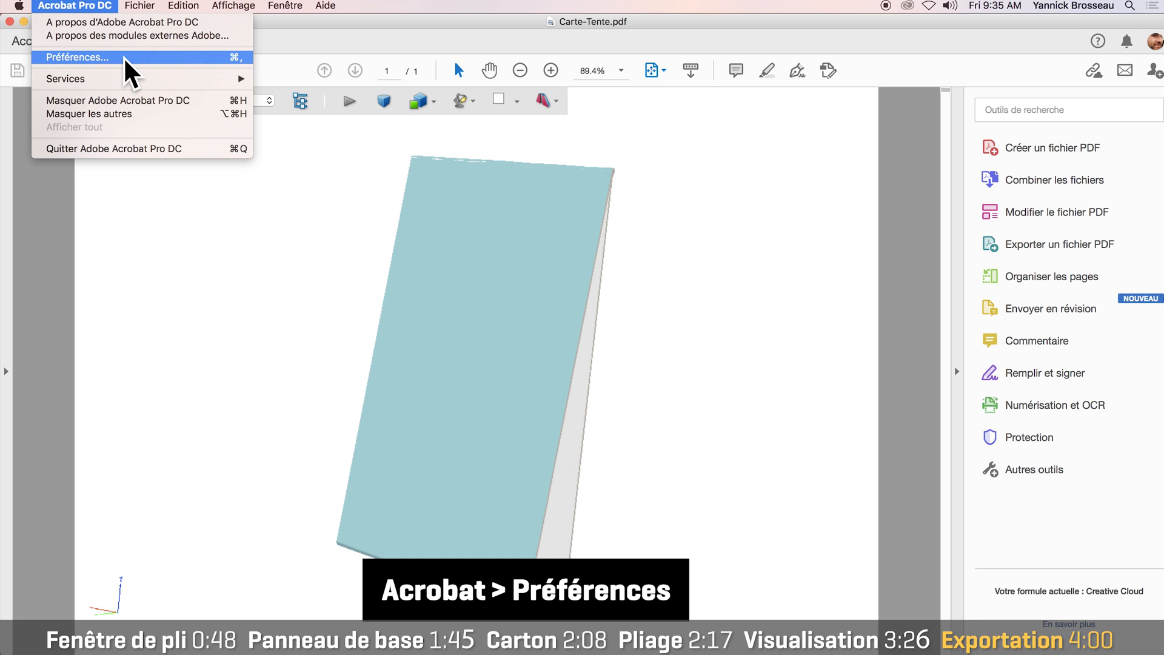
click(125, 58)
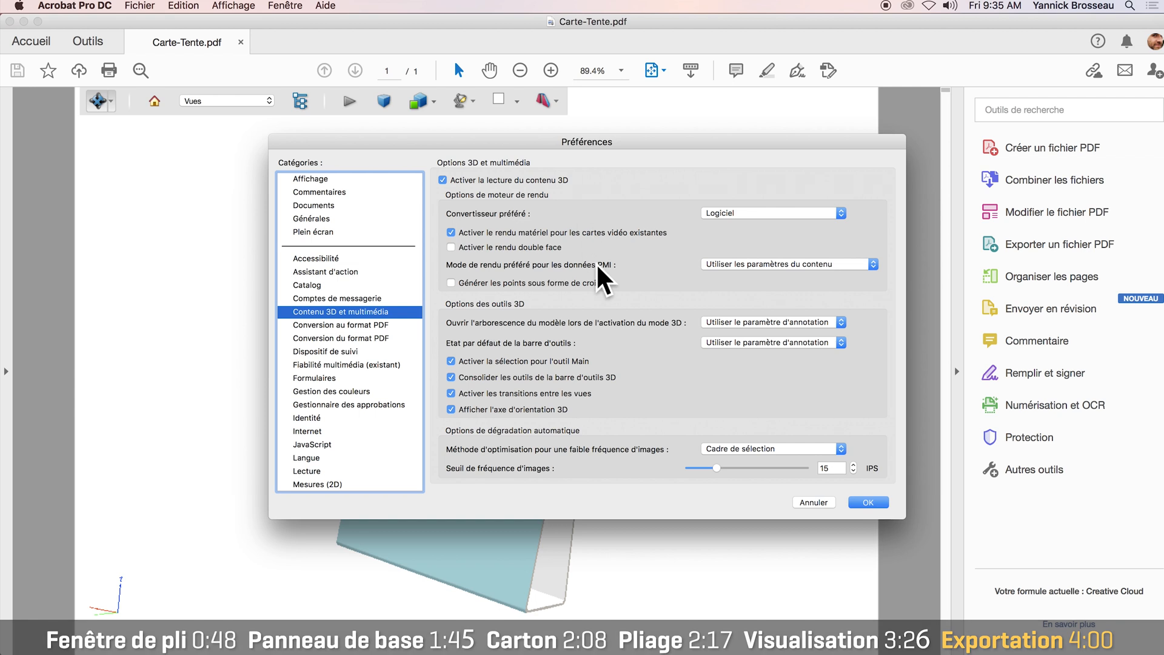
click(873, 502)
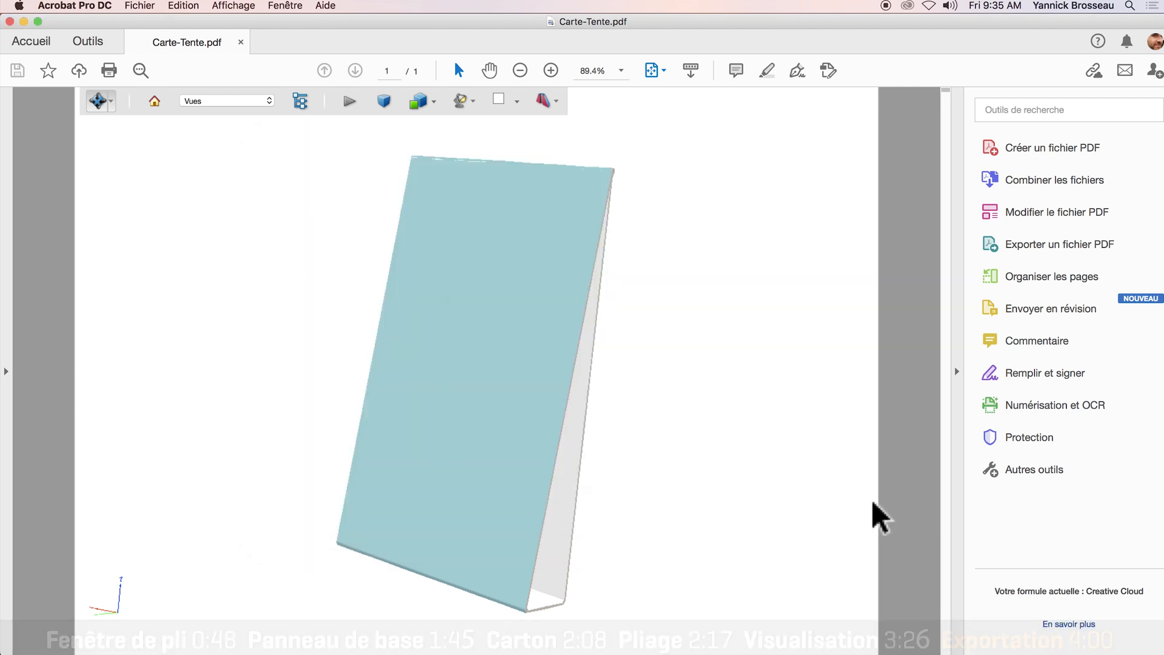